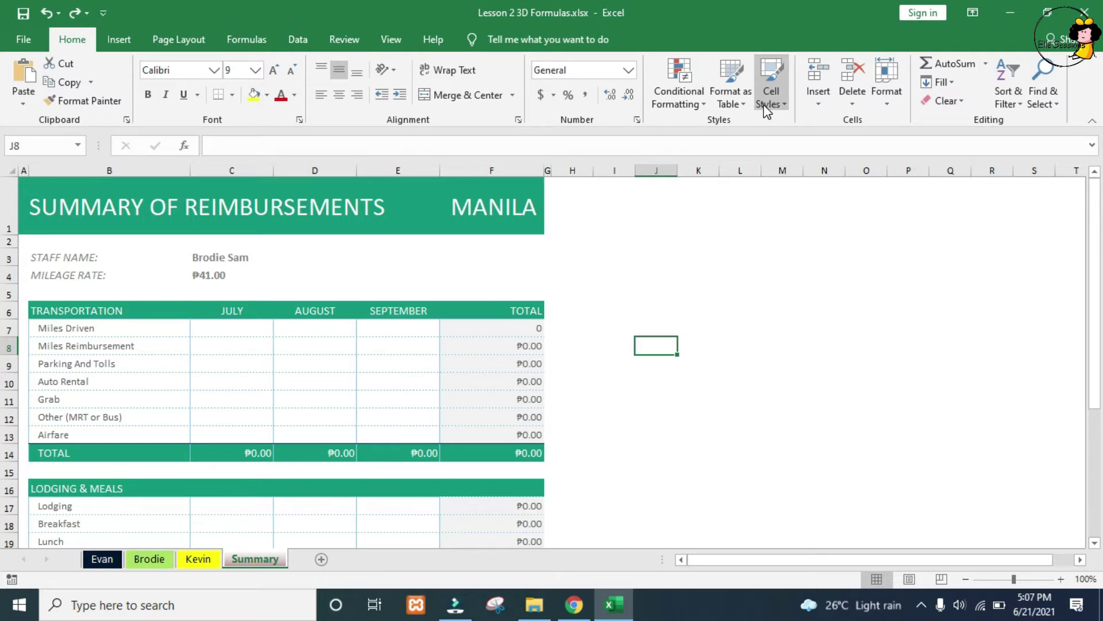
Step: In Summary C7, add the C7 values from the Evan, Brodie and Kevin sheets, giving 170
click(223, 325)
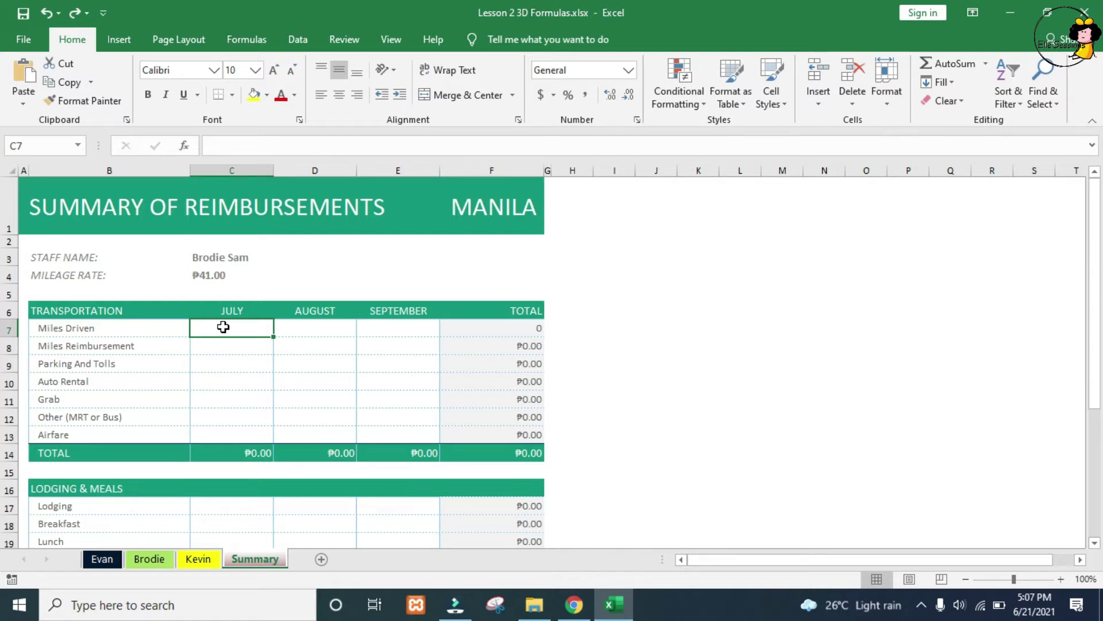
text(=)
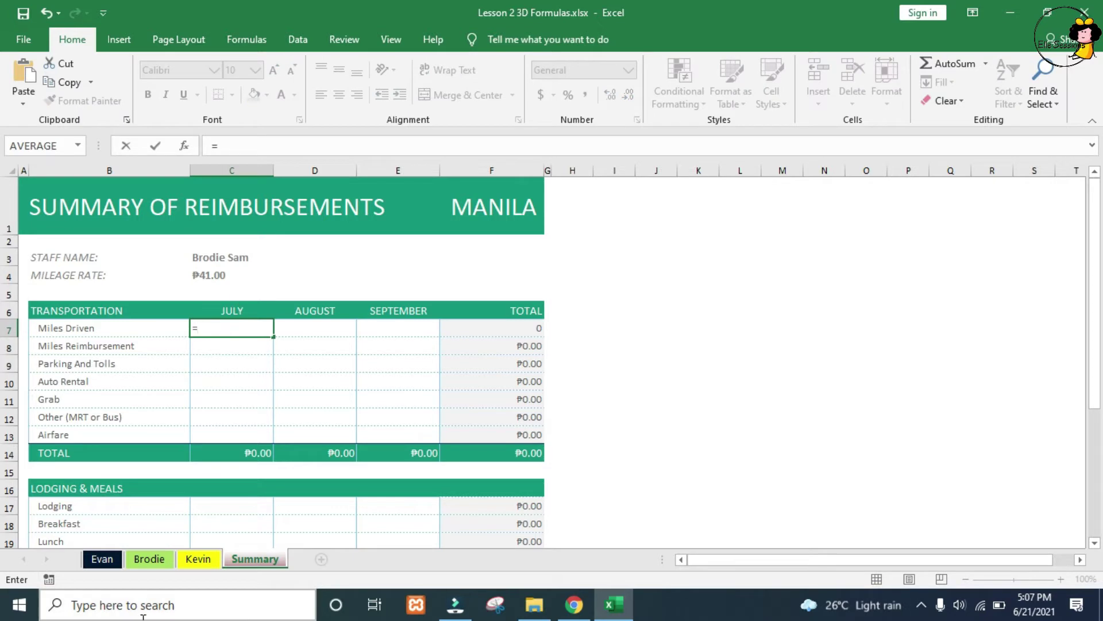
click(108, 560)
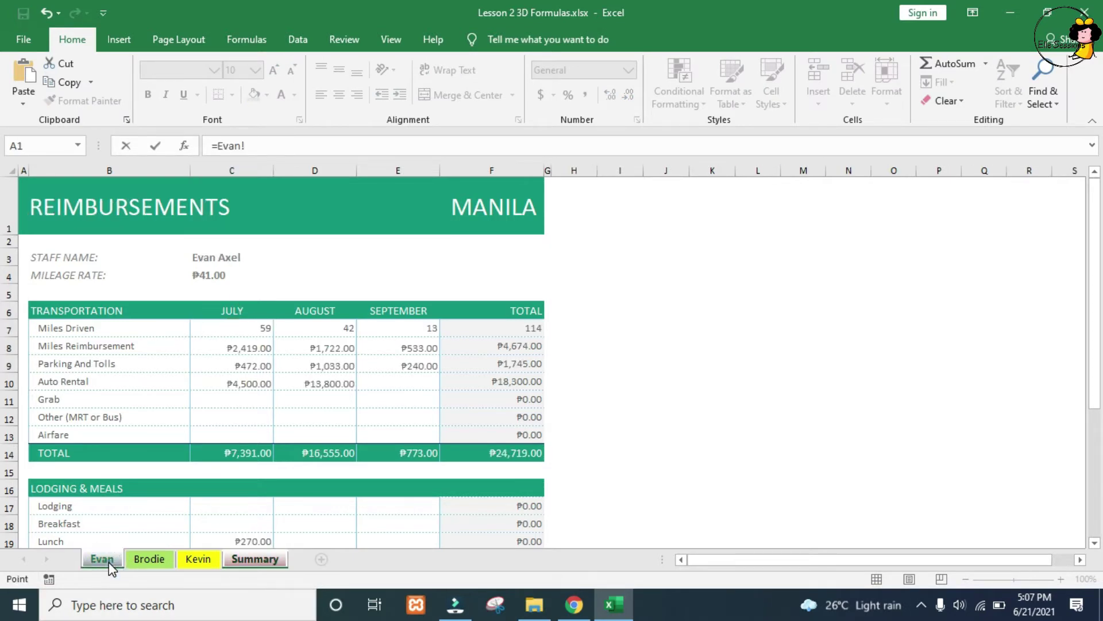
click(239, 330)
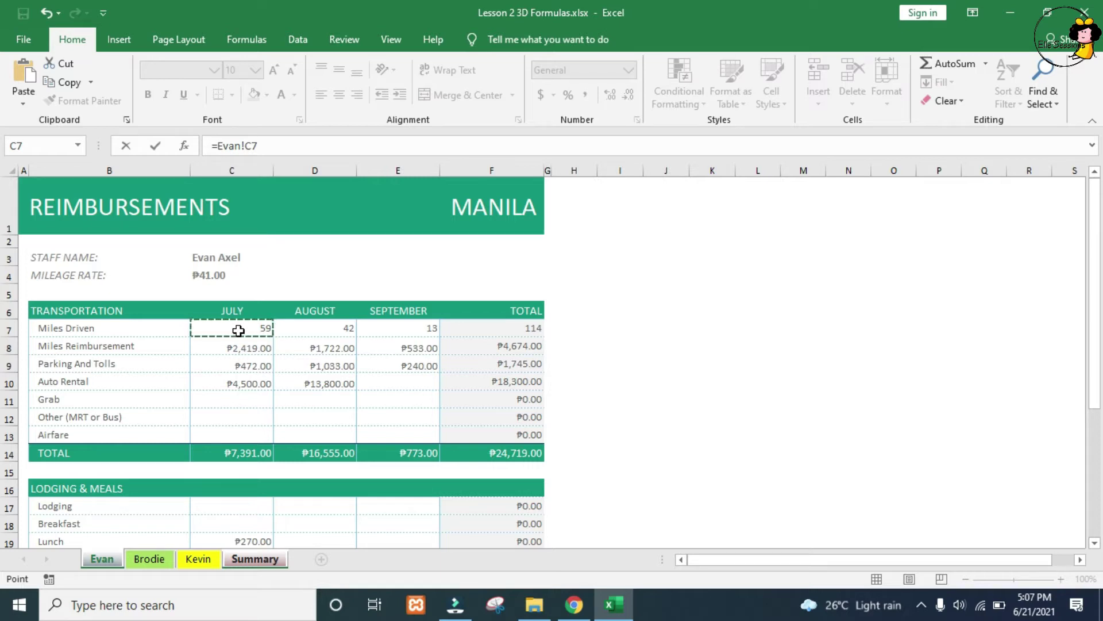
text(+)
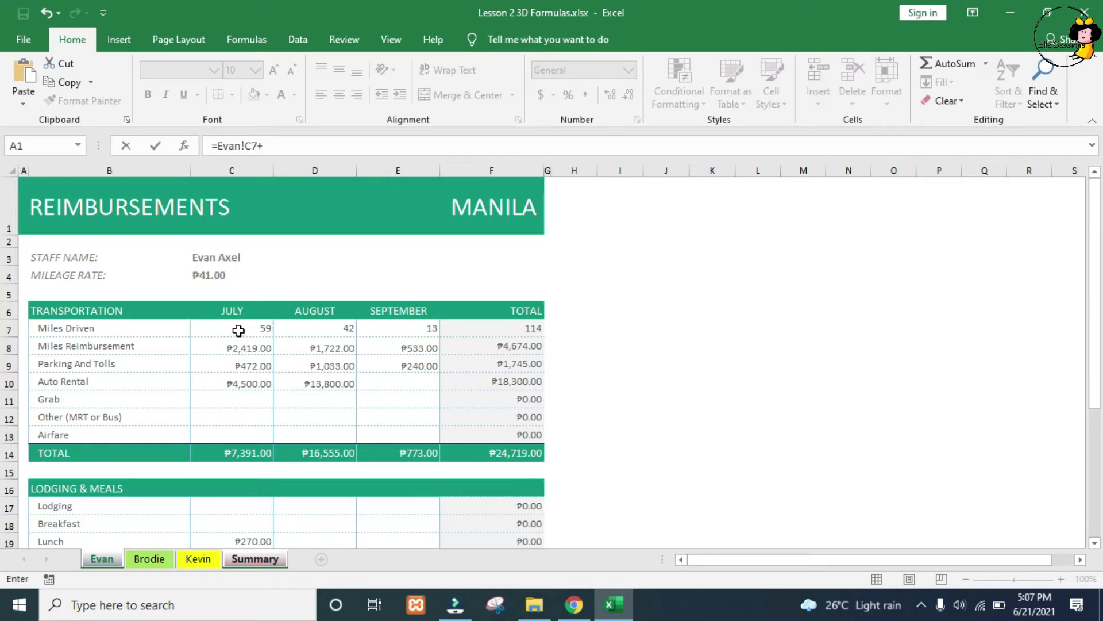
click(149, 559)
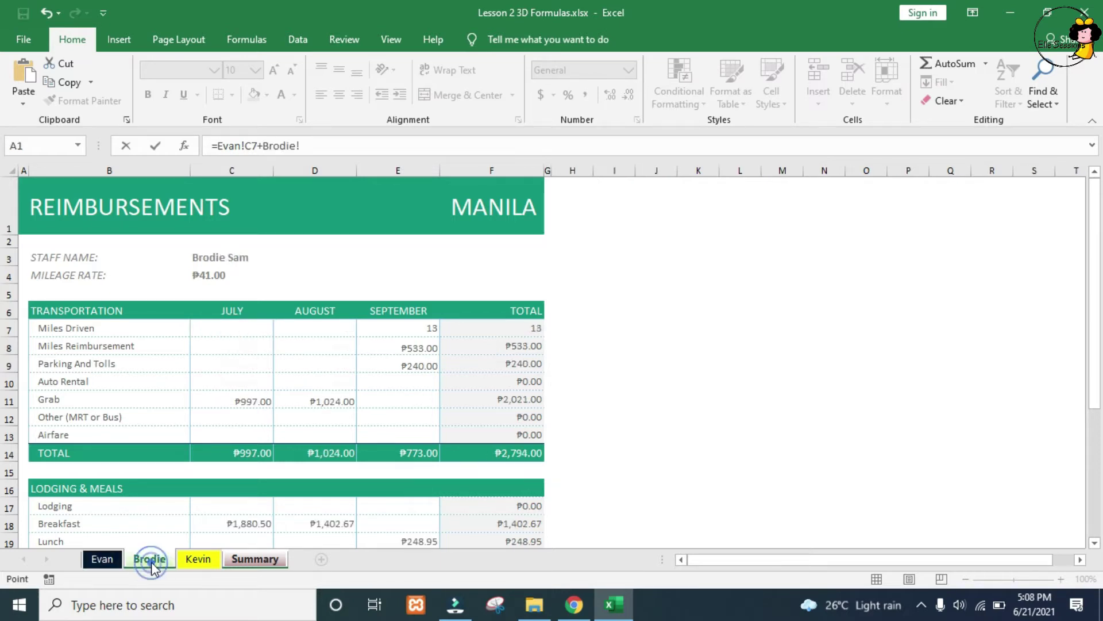
click(241, 327)
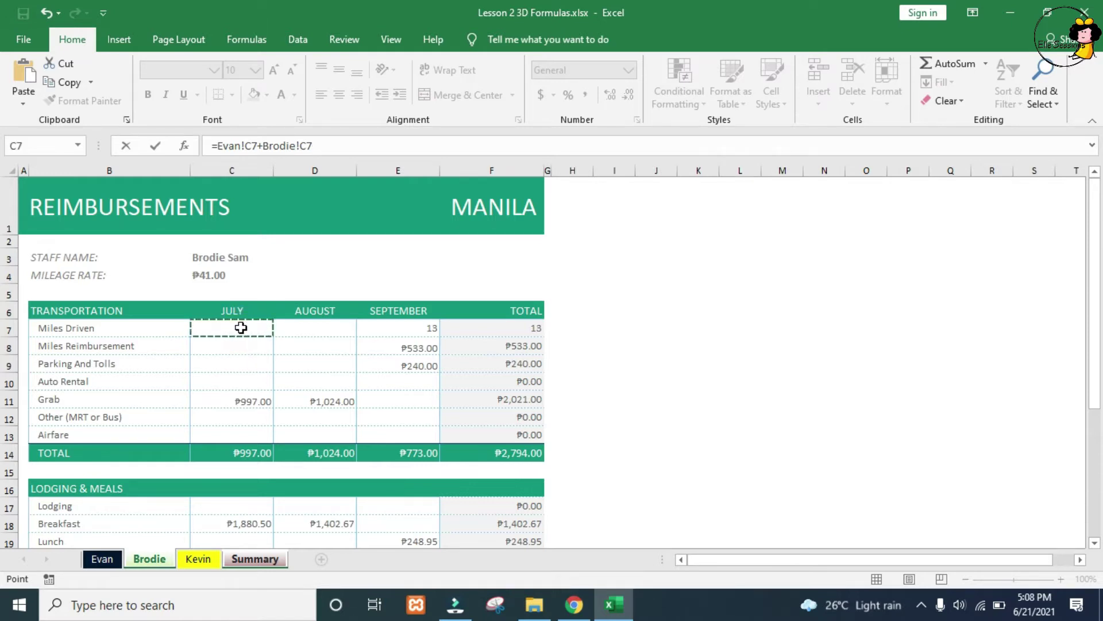
text(+)
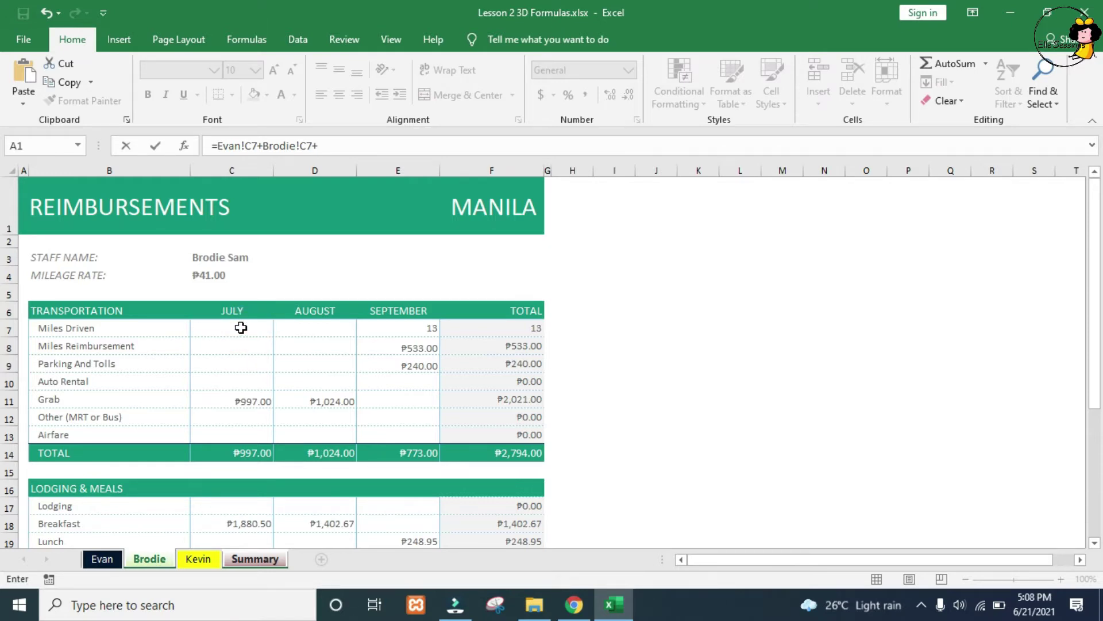
click(198, 559)
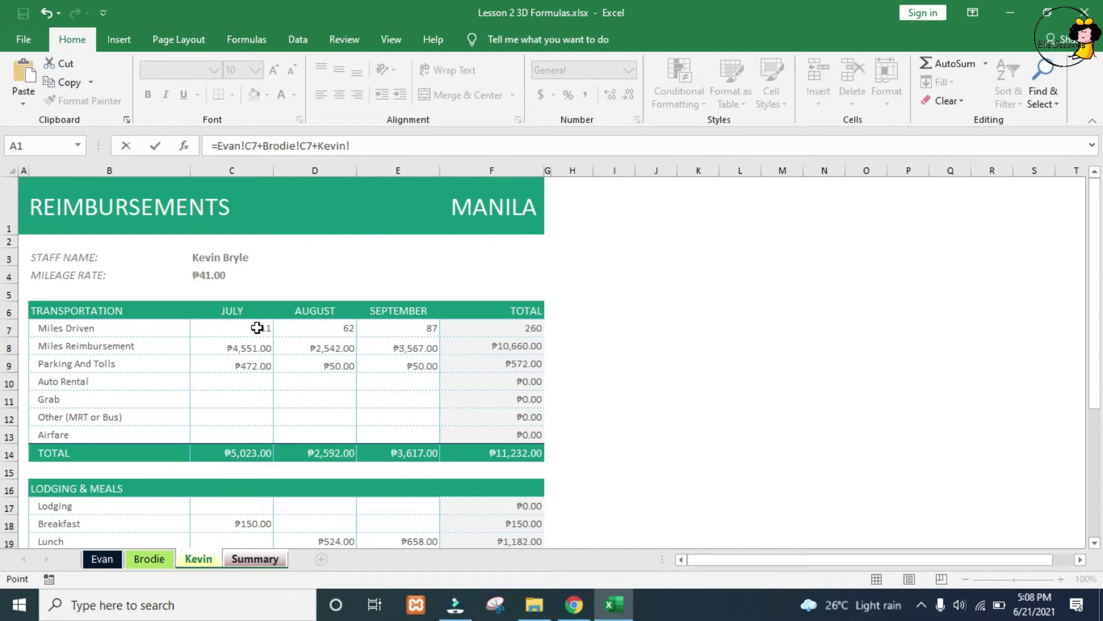
click(257, 327)
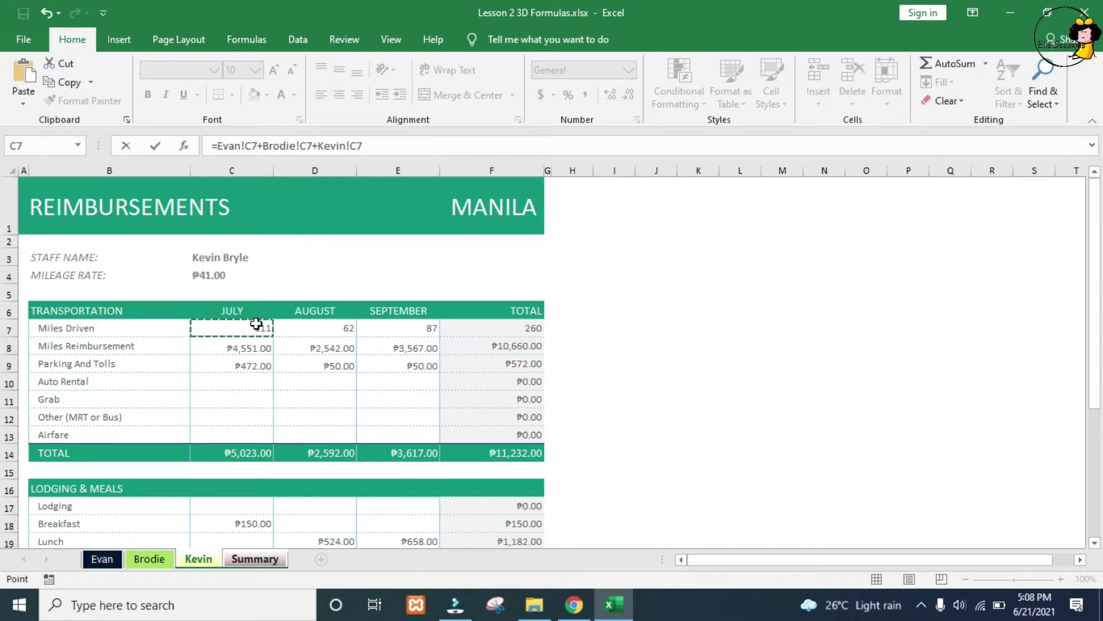
key(Return)
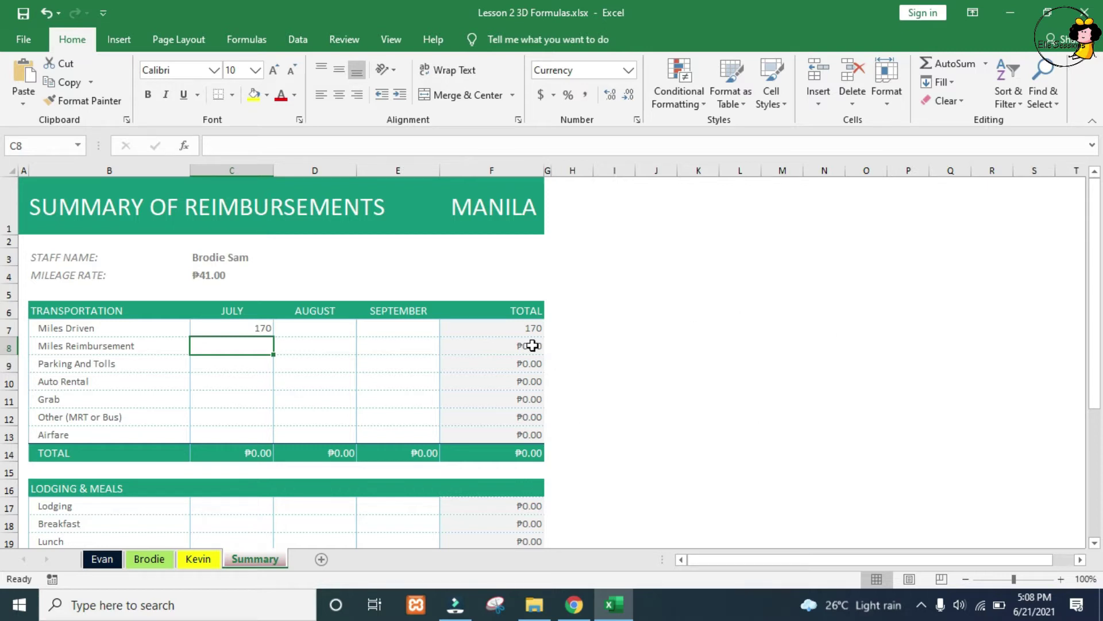
click(530, 327)
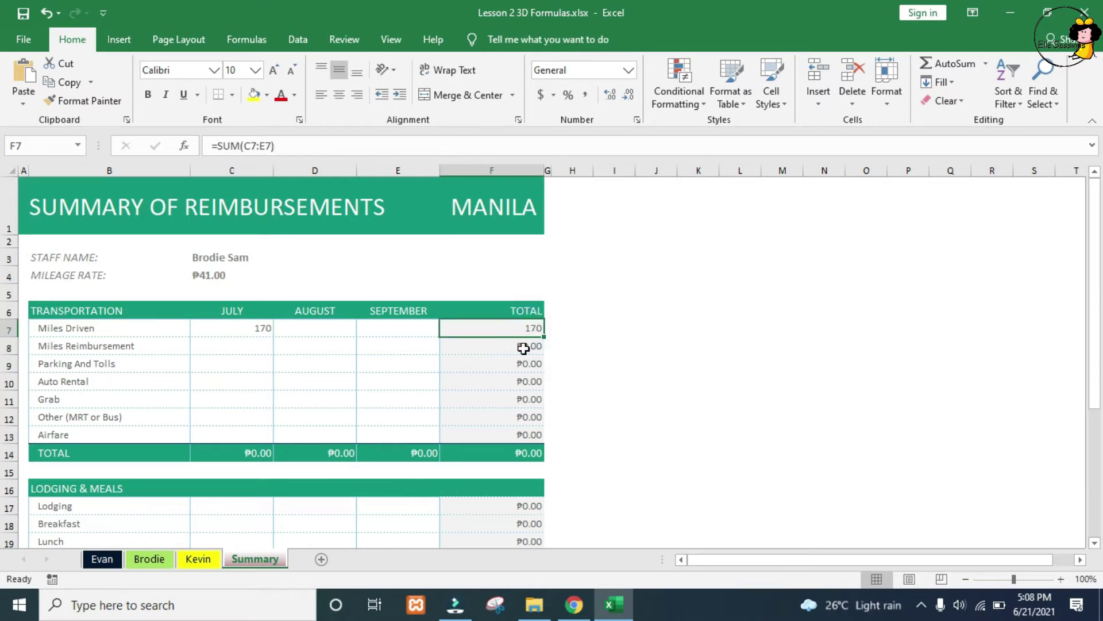
click(521, 348)
click(522, 363)
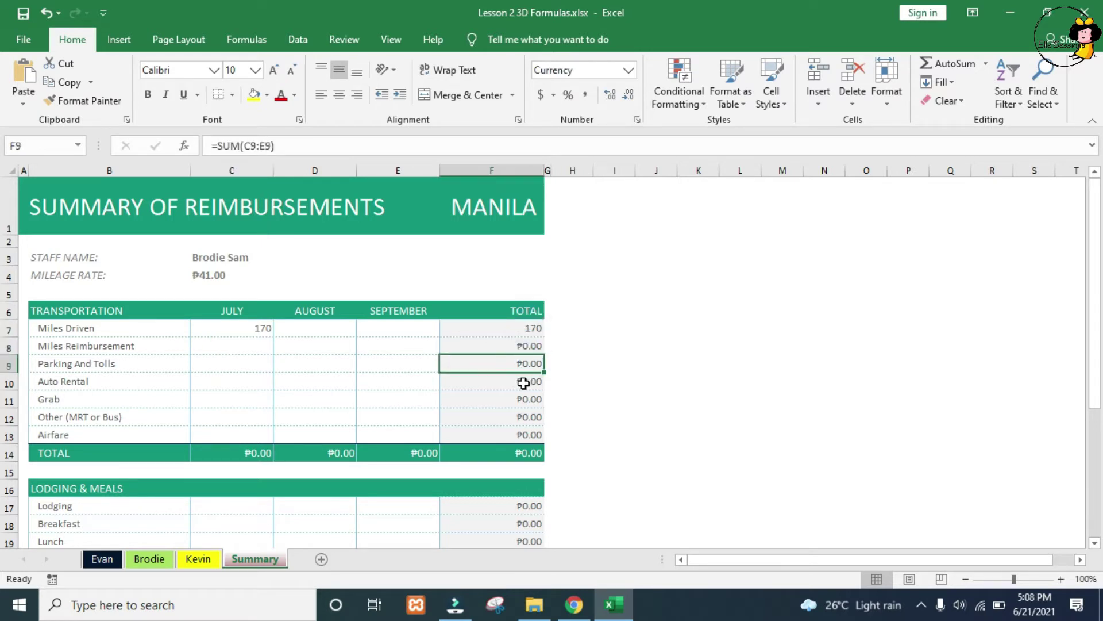
click(524, 383)
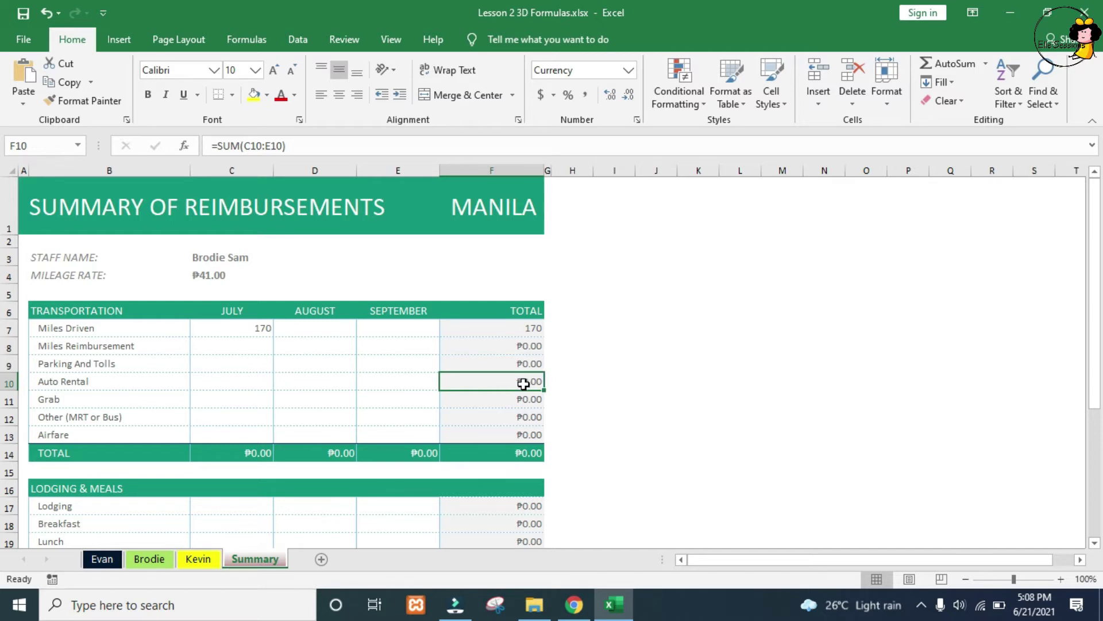
click(507, 453)
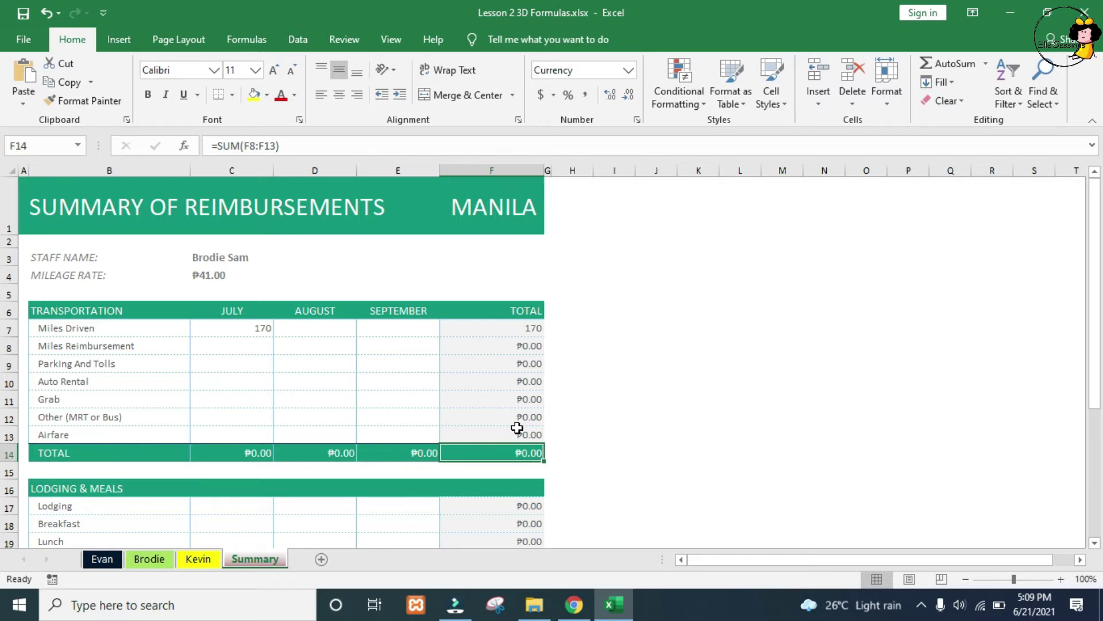
Step: Replace Summary C7's addition with a SUM of C7 across the Evan:Kevin sheets
click(240, 327)
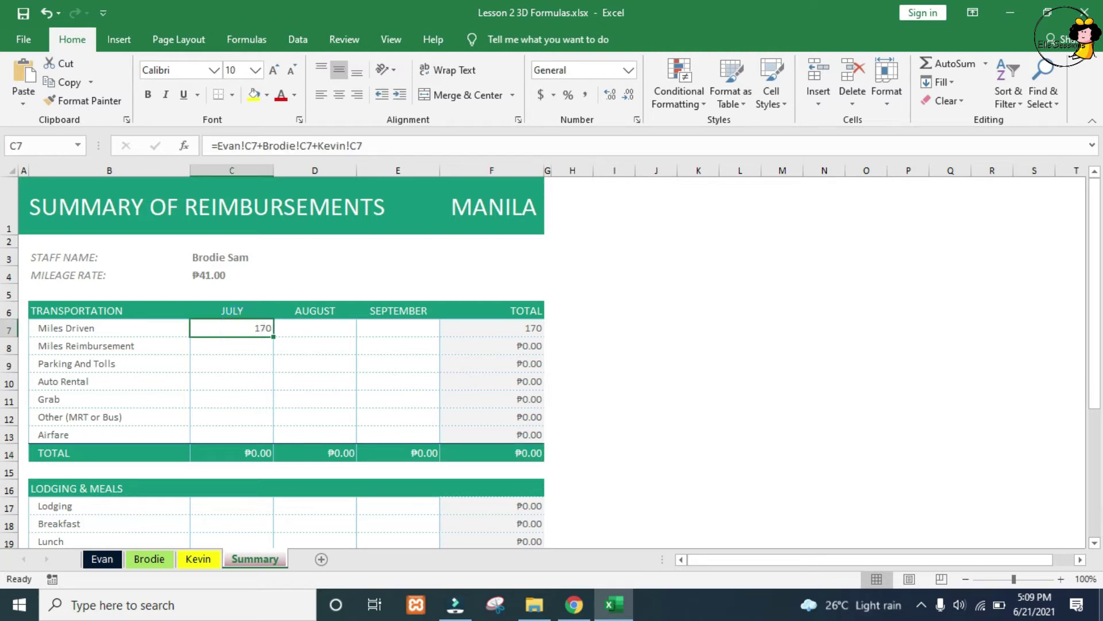
key(Delete)
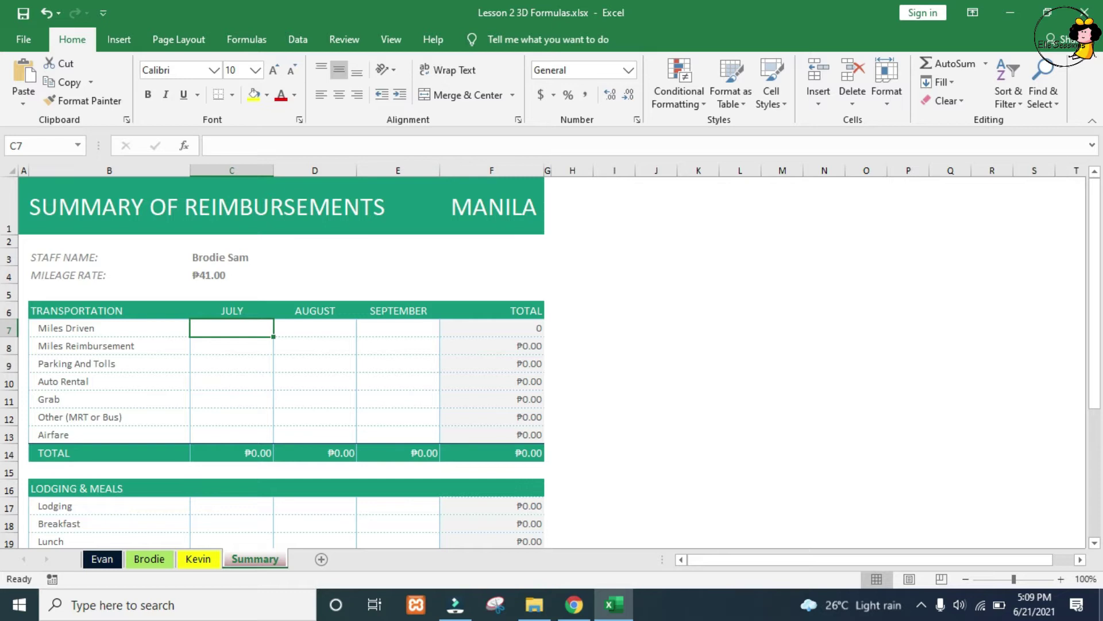
text(=su)
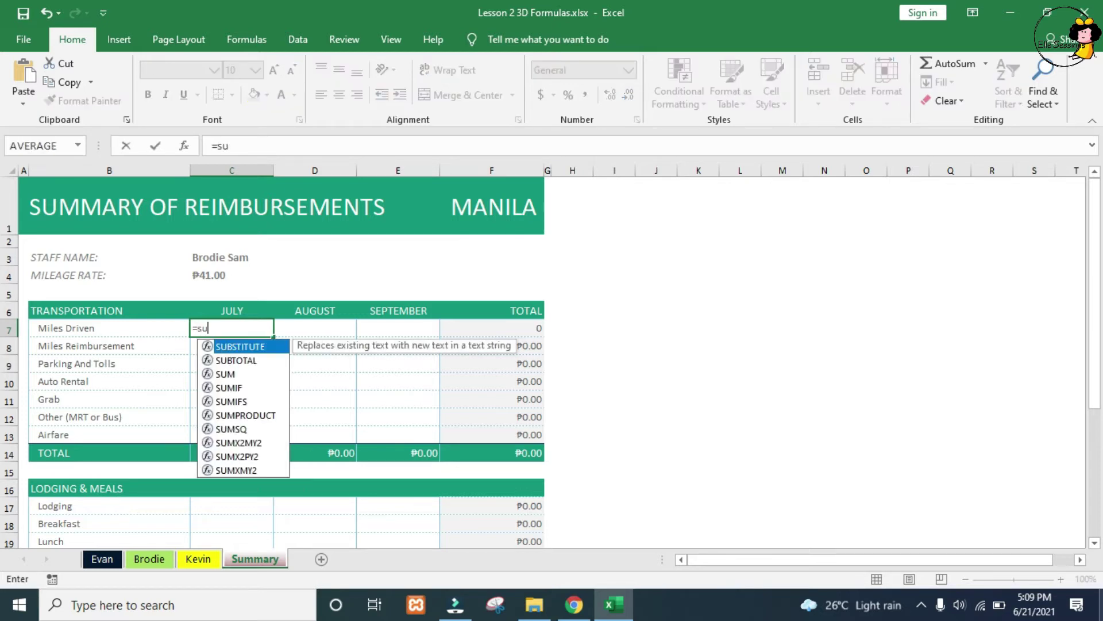
text(m()
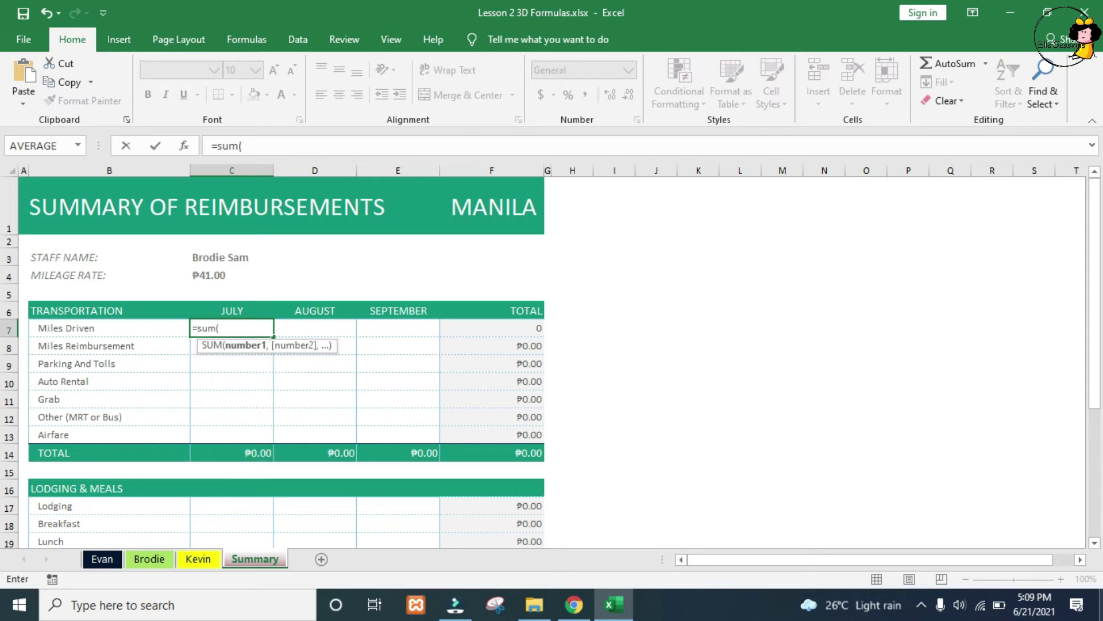
click(99, 564)
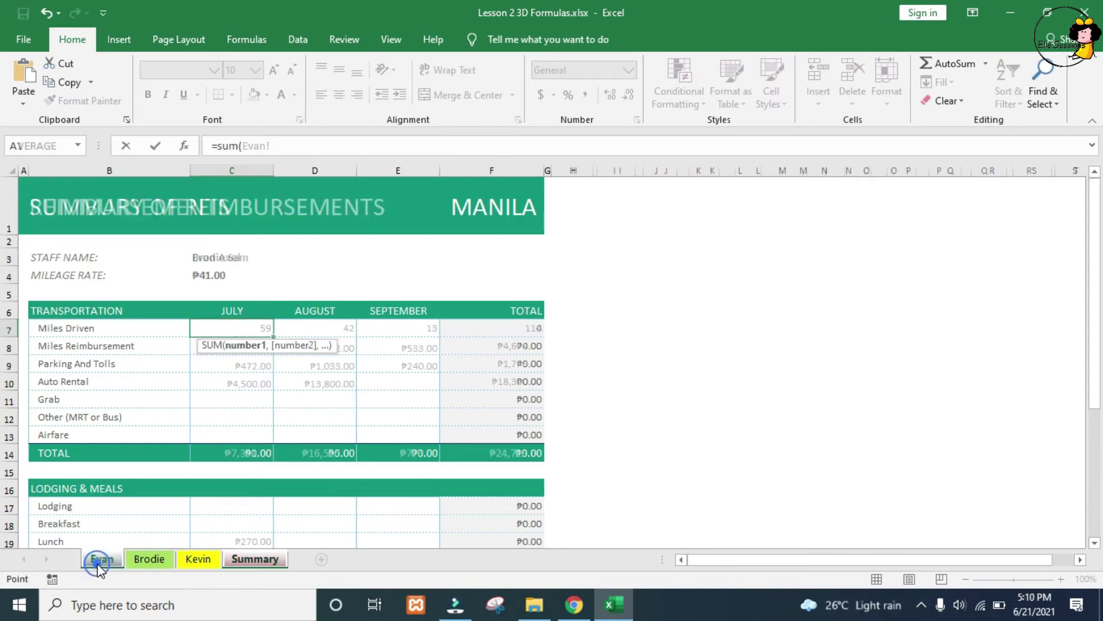
click(250, 327)
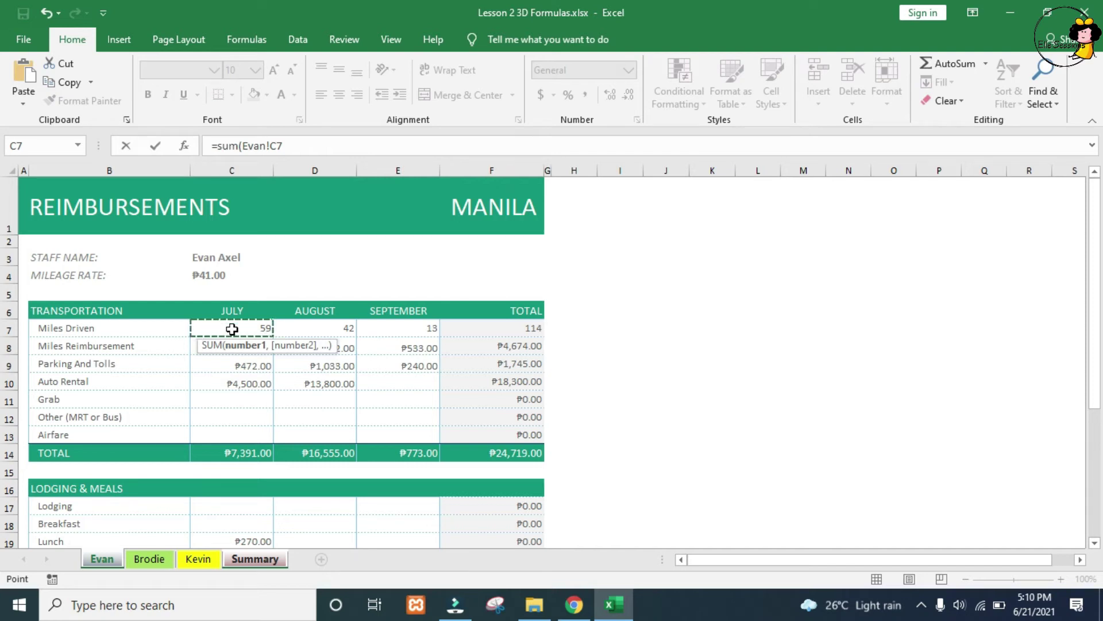
shift+click(202, 559)
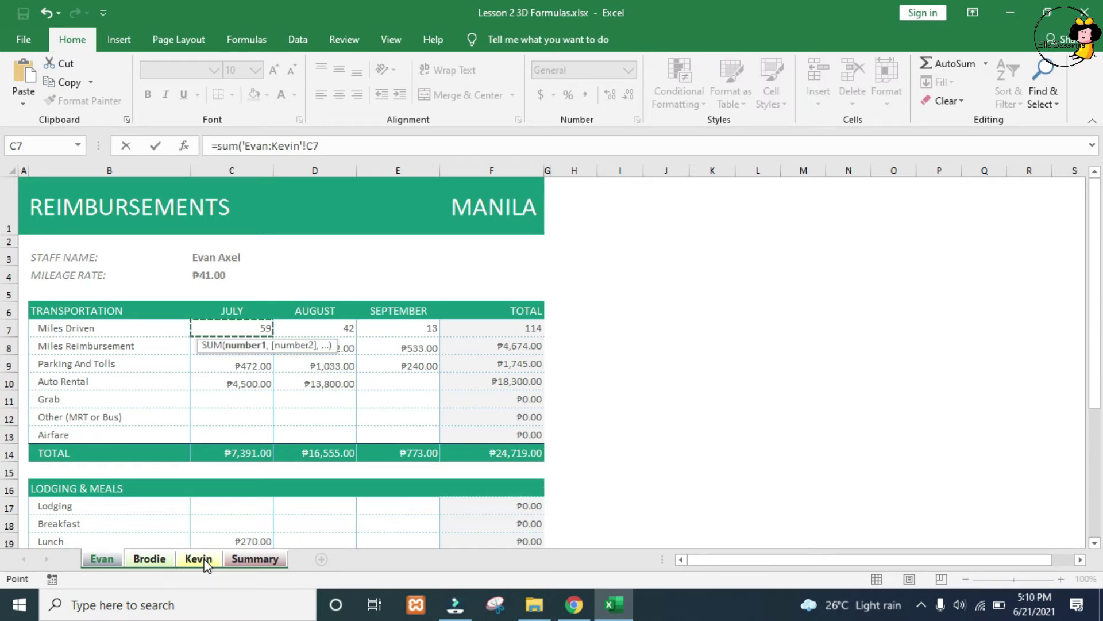
key(Return)
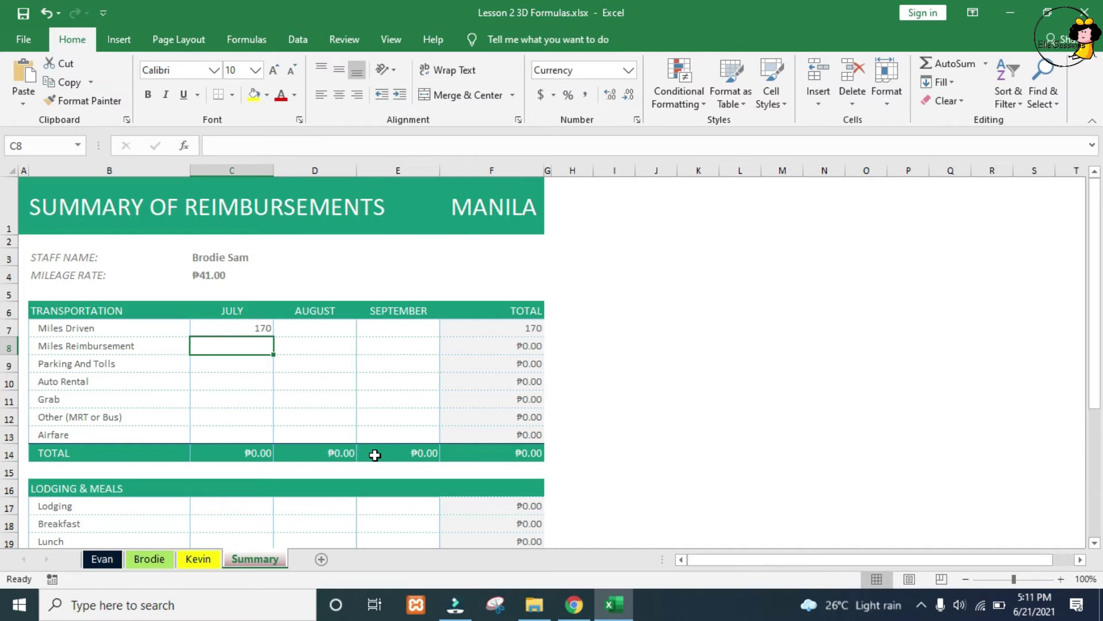
Step: Fill the C7 3D SUM across to September and down through the Airfare row
click(247, 325)
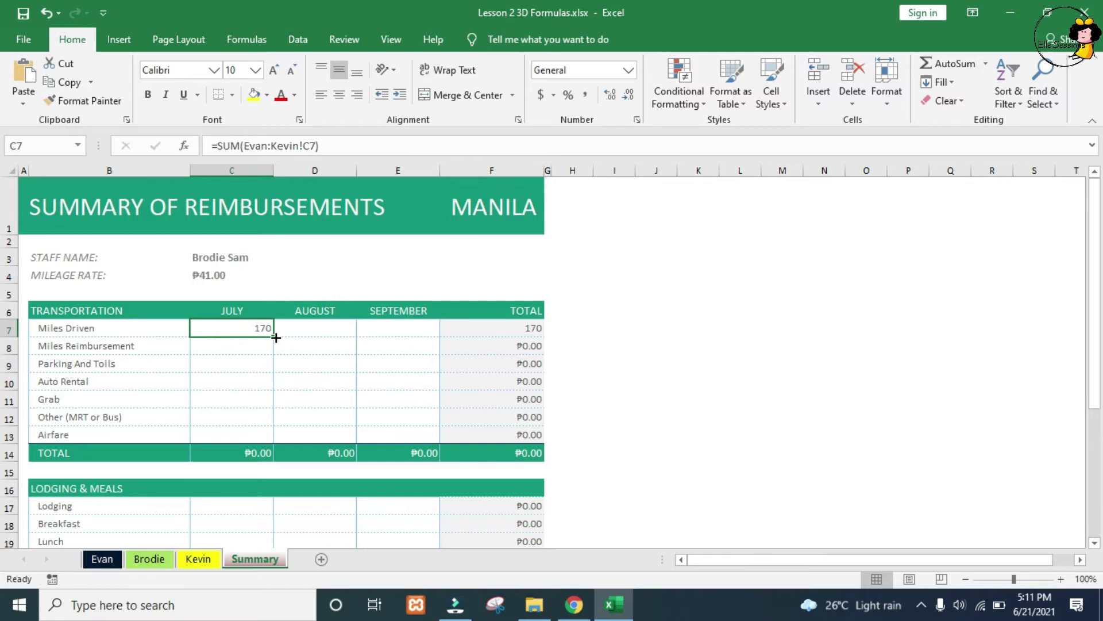
drag(275, 338, 432, 328)
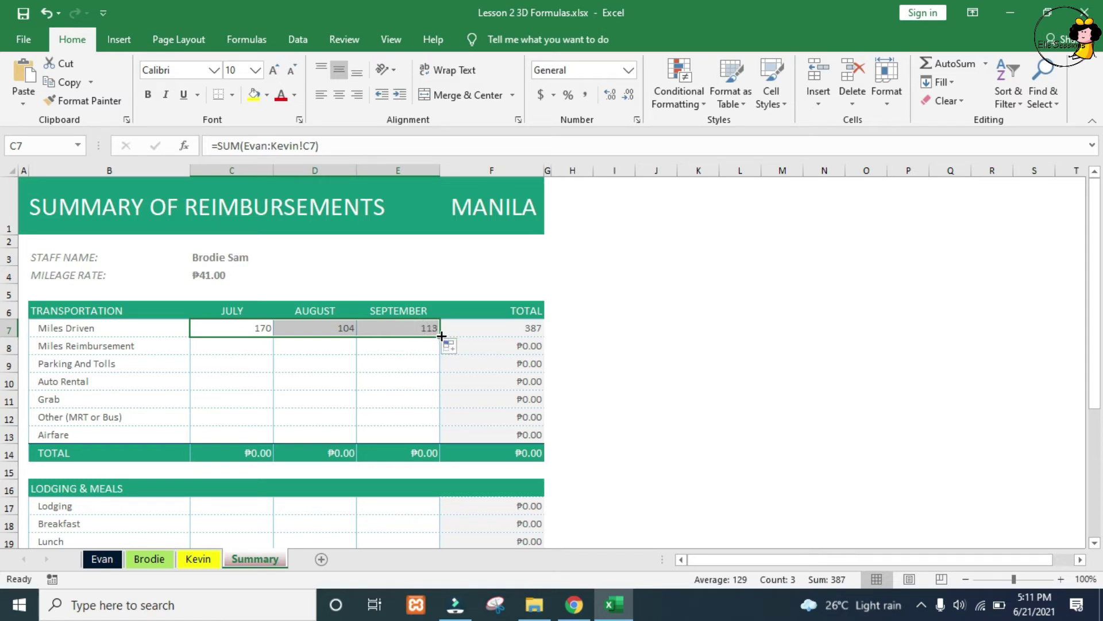
double_click(442, 336)
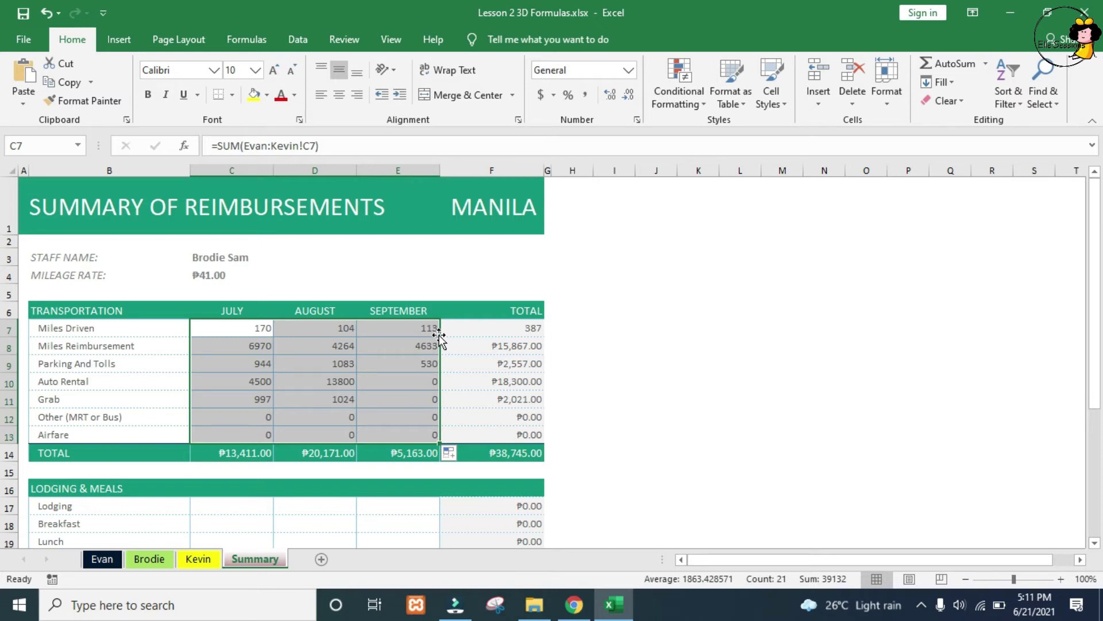
Step: In Summary's July Lodging cell, begin =sum('Evan:Kevin'!C17 across the staff sheets
click(199, 508)
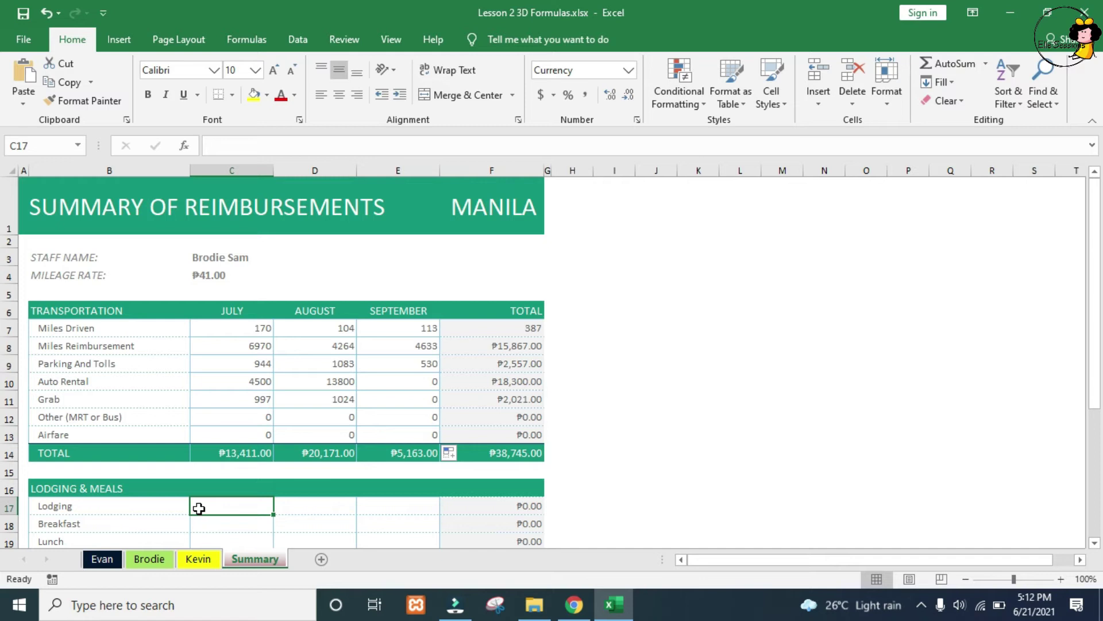
text(=)
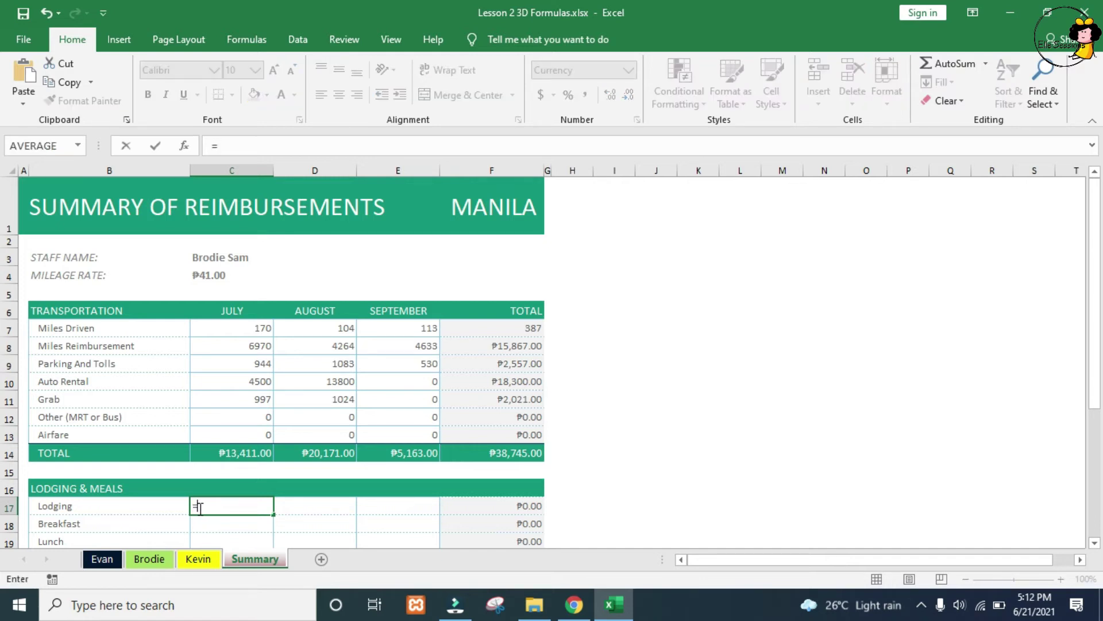
text(sum)
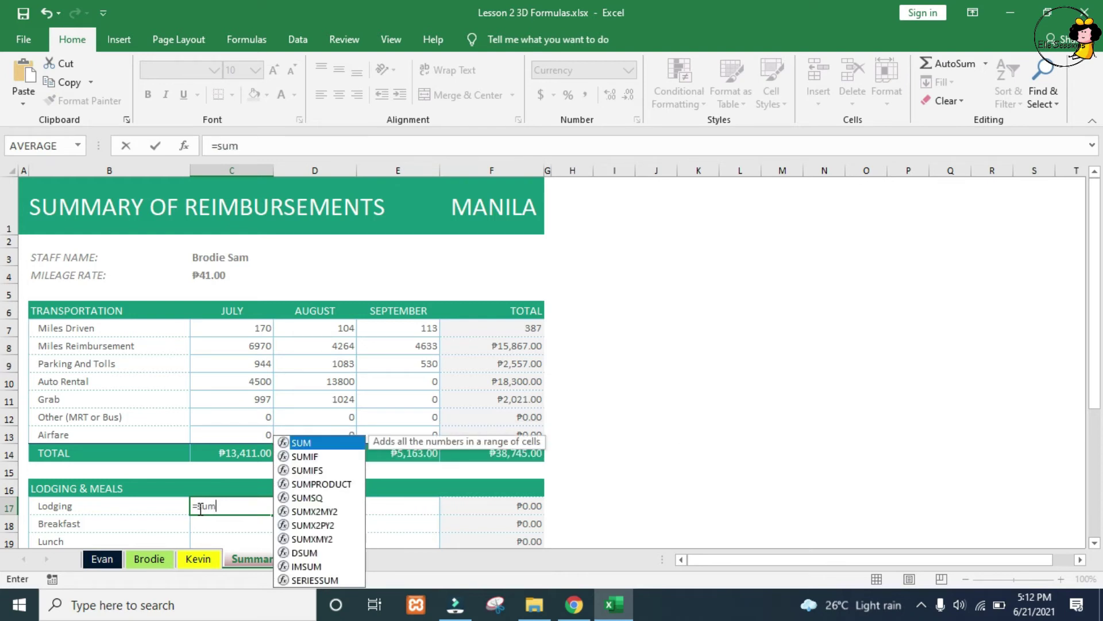
text(()
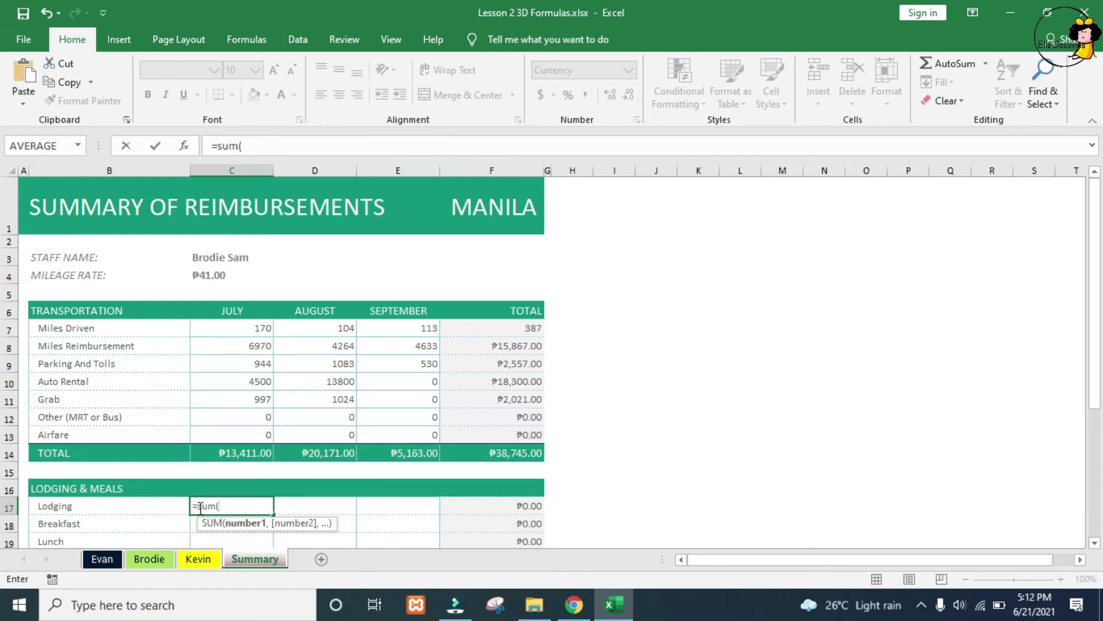
click(103, 559)
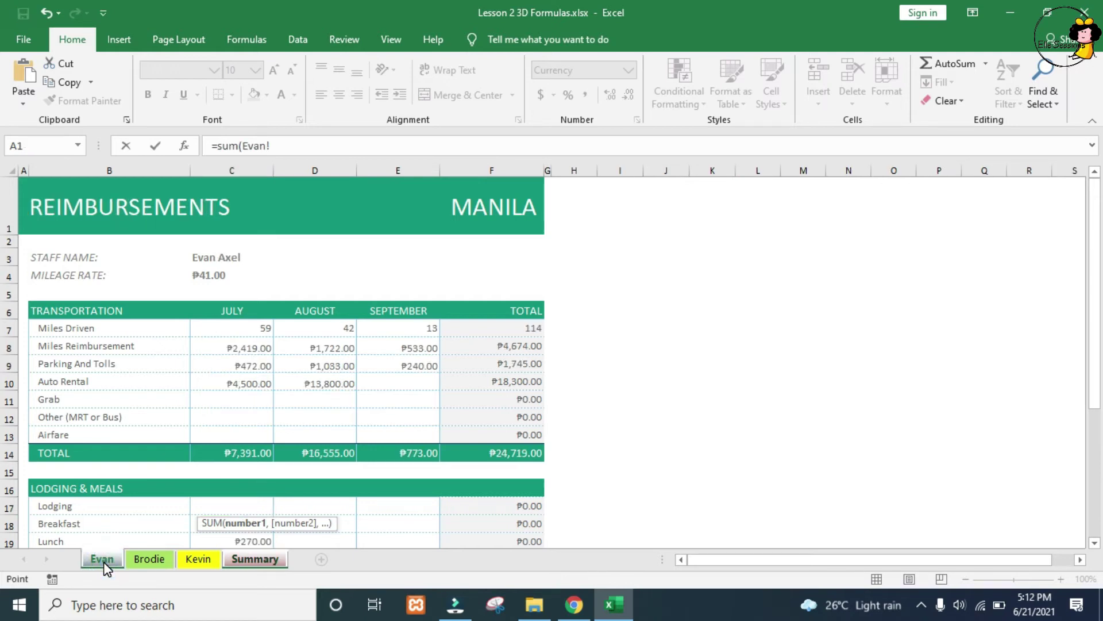
click(241, 508)
shift+click(194, 560)
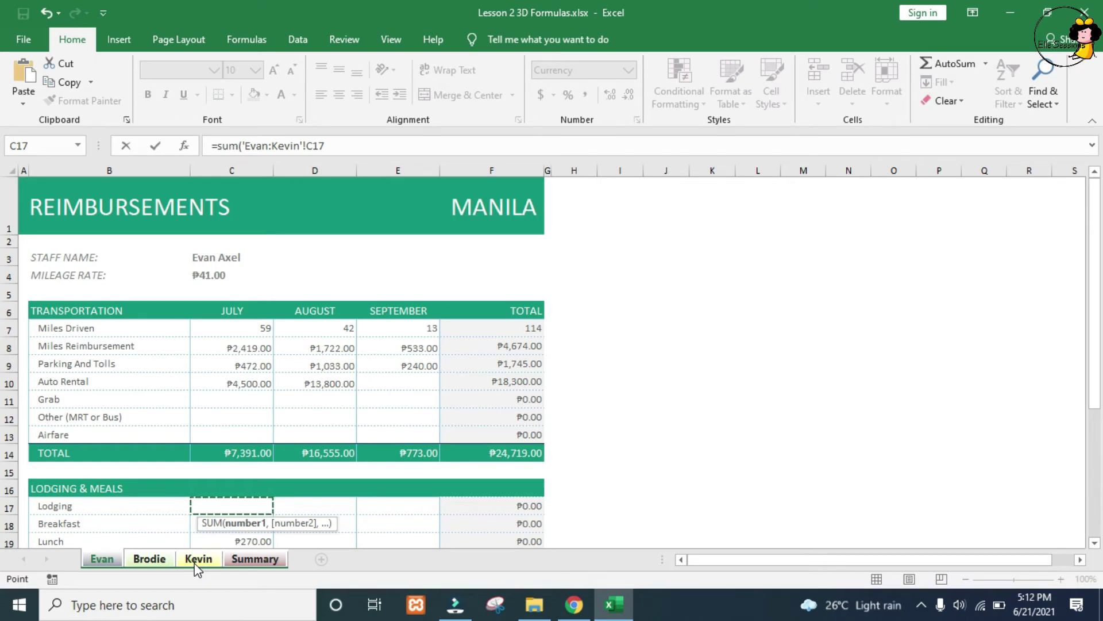
Step: Commit the C17 3D sum and check the Lodging cell C17 on the Kevin, Brodie and Evan sheets
key(Return)
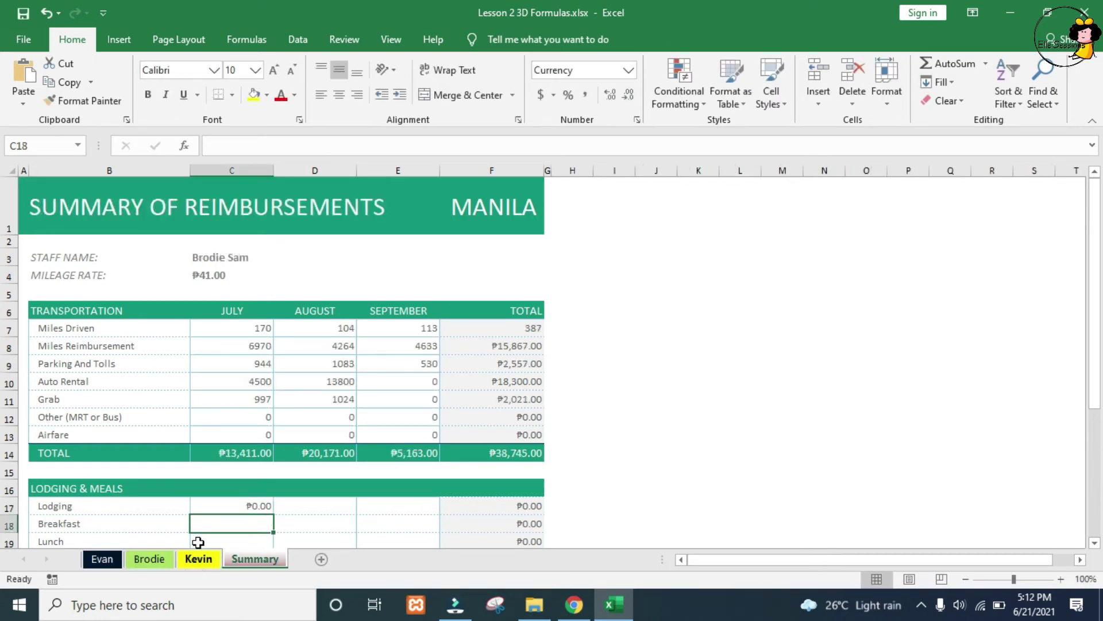
scroll(366, 419, down, 4)
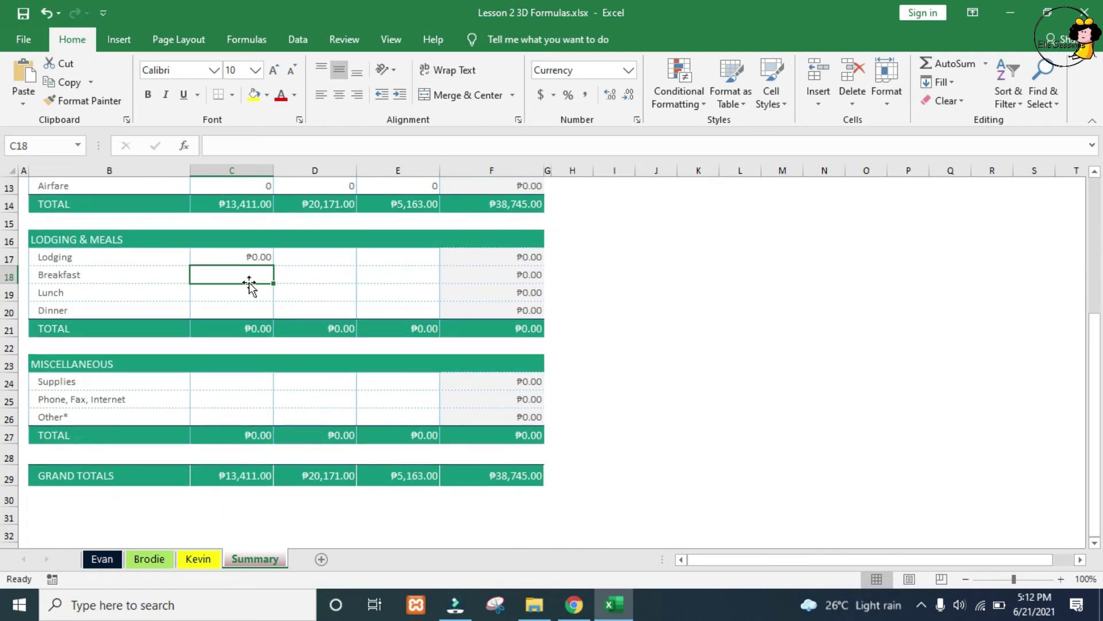
click(198, 558)
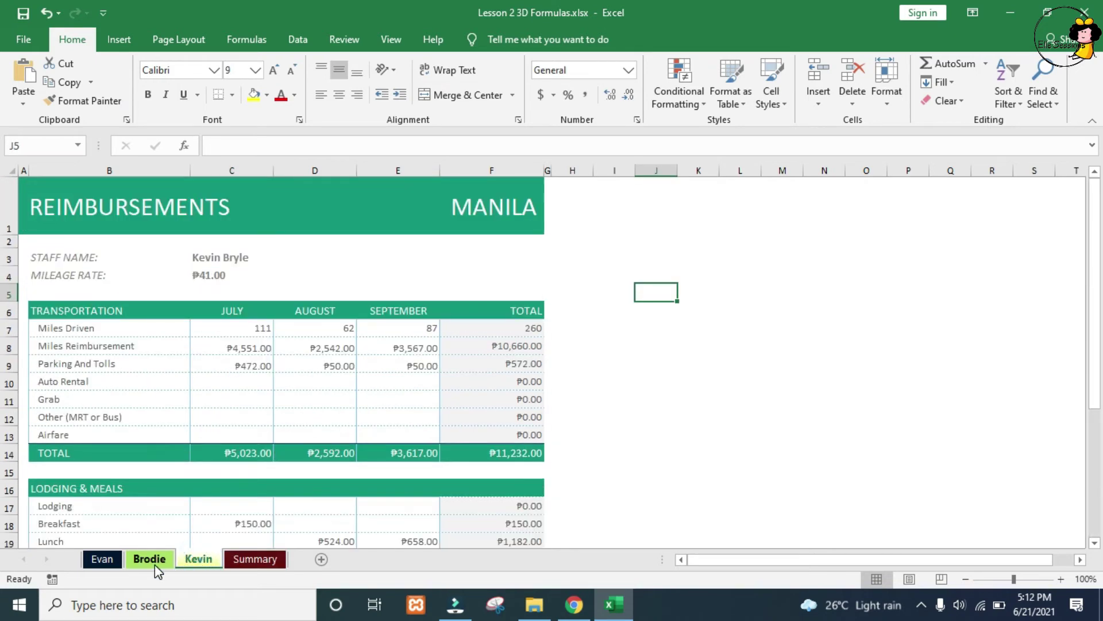
click(232, 506)
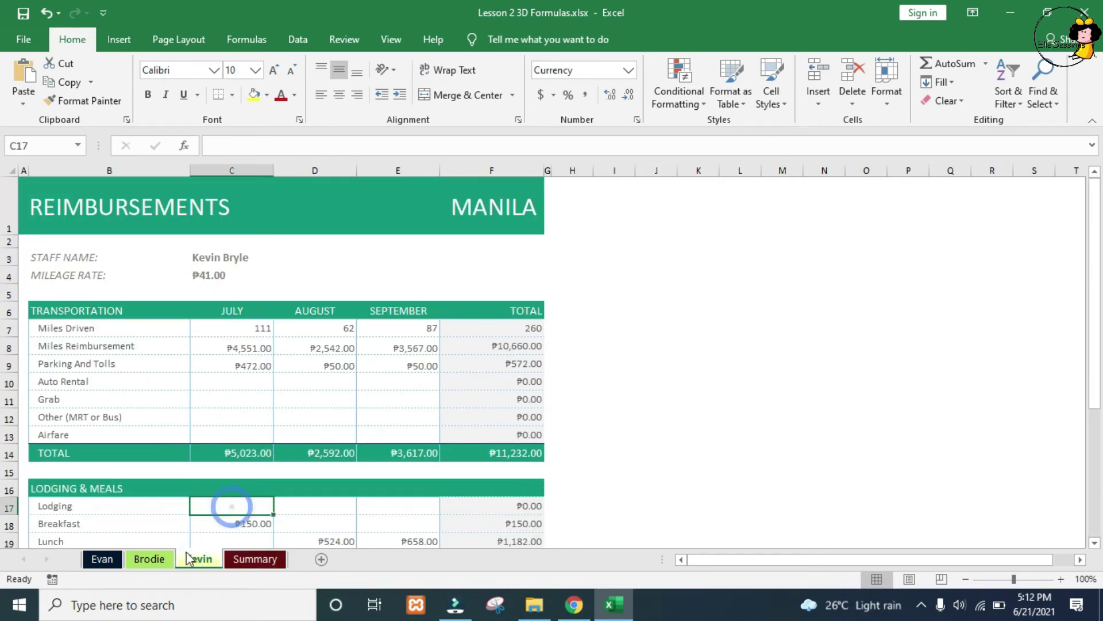
click(149, 558)
click(236, 505)
click(101, 558)
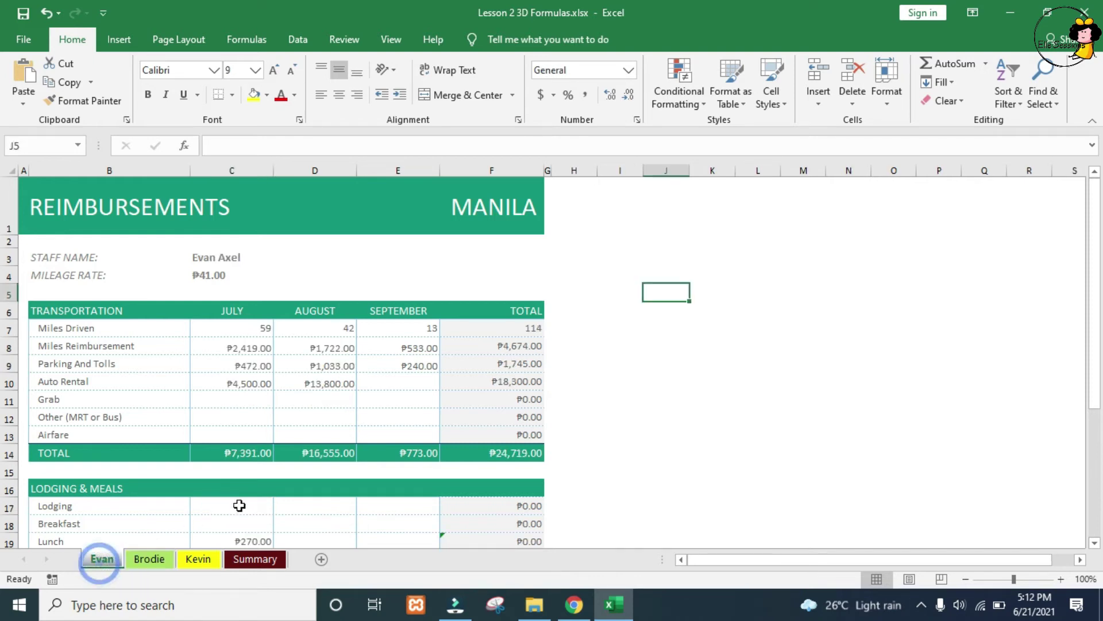
click(236, 504)
shift+click(198, 558)
key(Return)
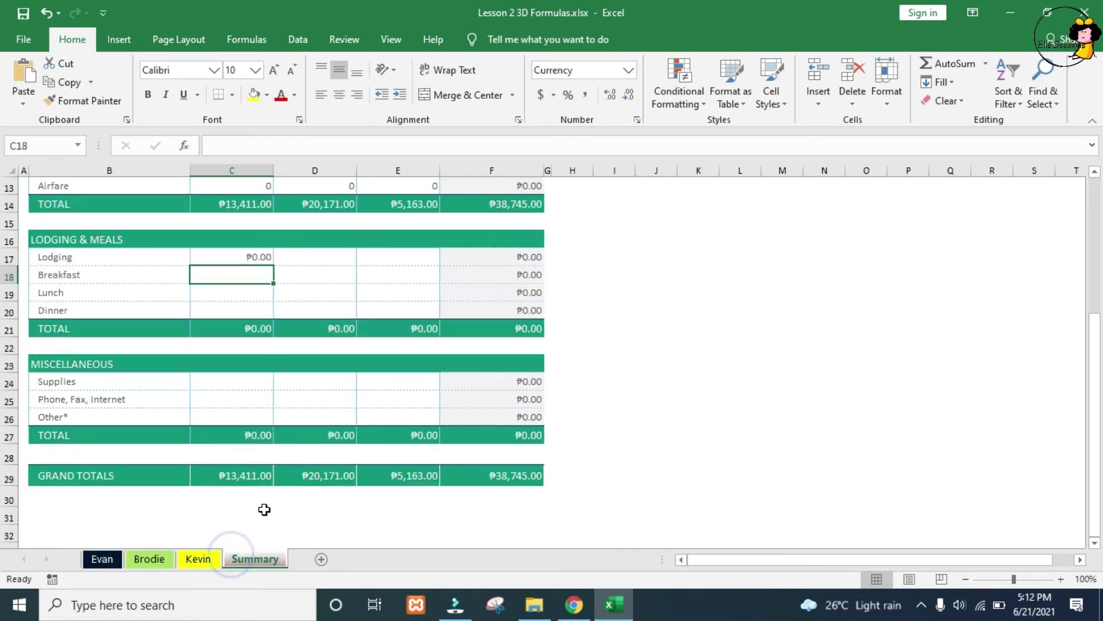
Step: Fill the C17 formula across to E17 and down through the Dinner row
click(249, 257)
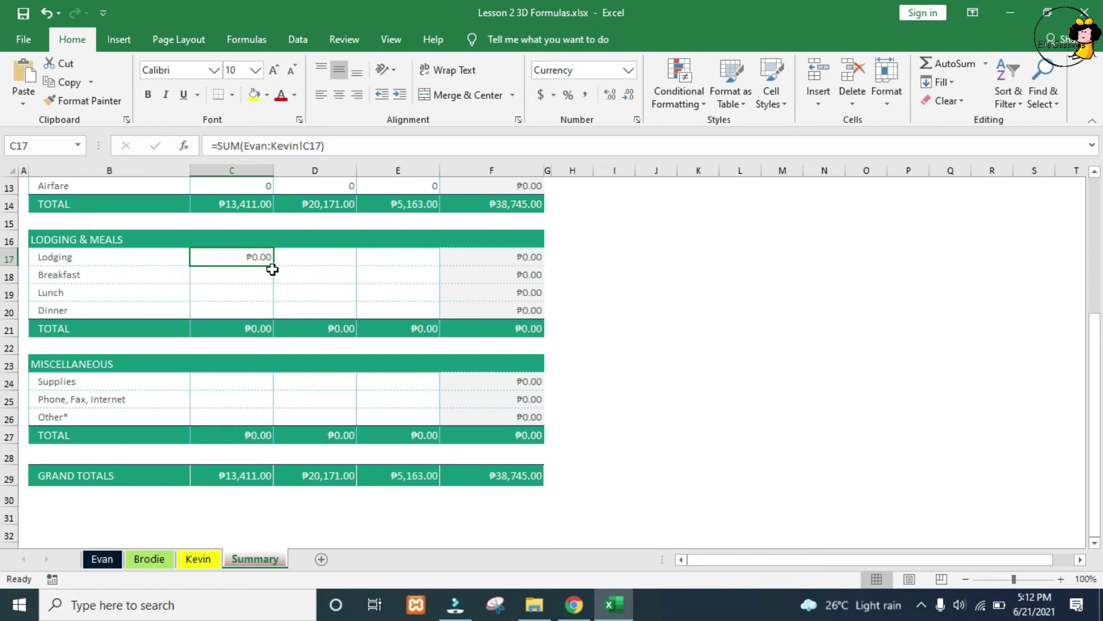
drag(273, 265, 421, 261)
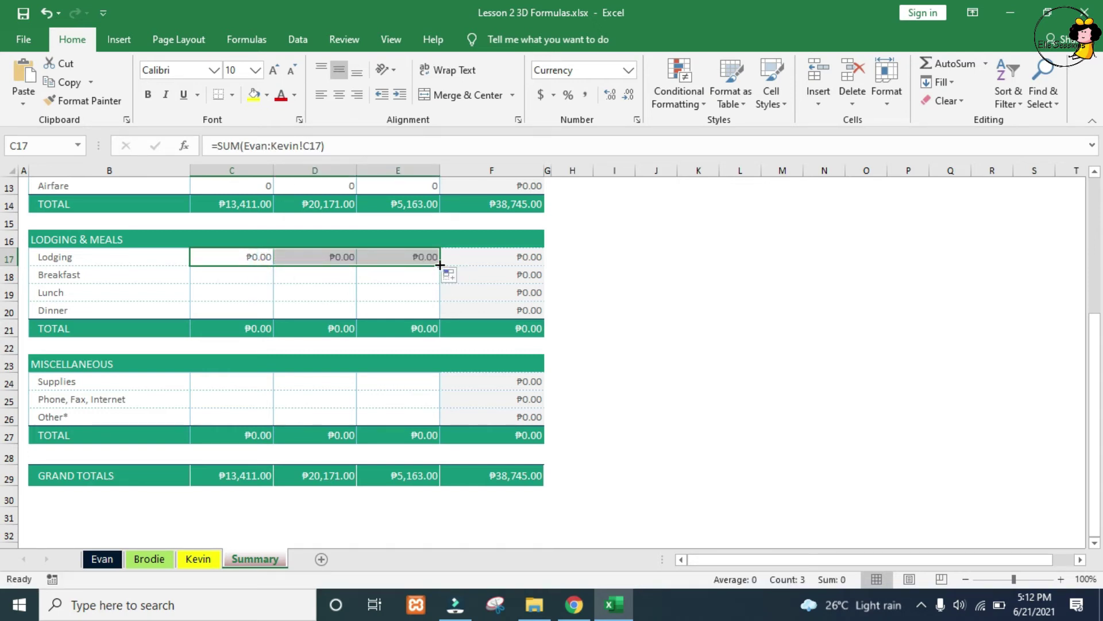
double_click(439, 265)
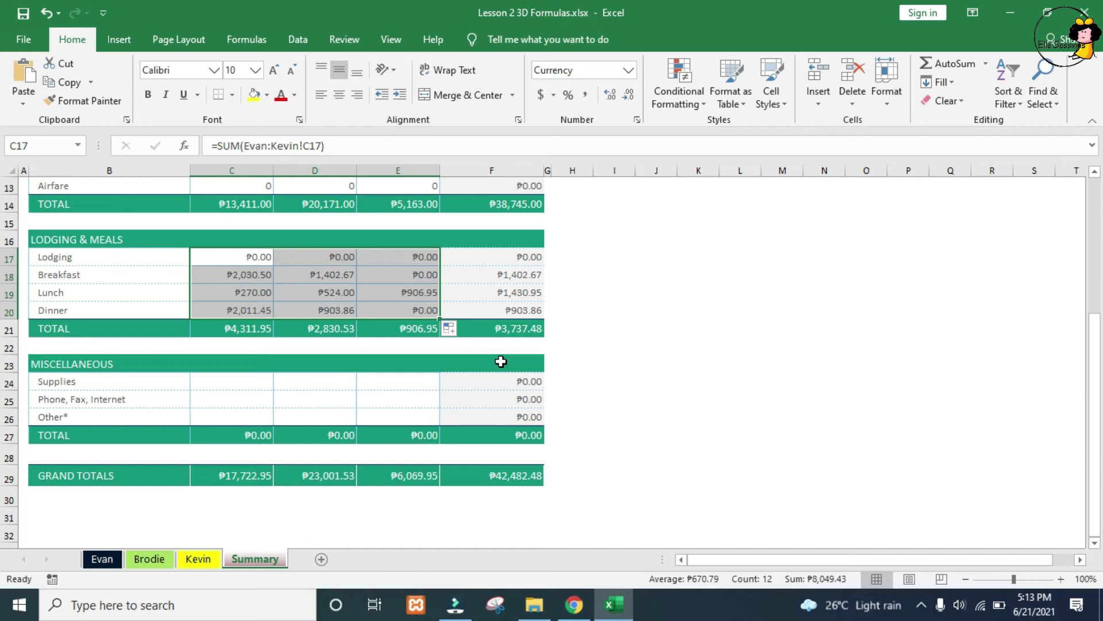
Step: Copy the C17:E19 3D sums into the Miscellaneous rows starting at Supplies cell C24
key(shift+Up)
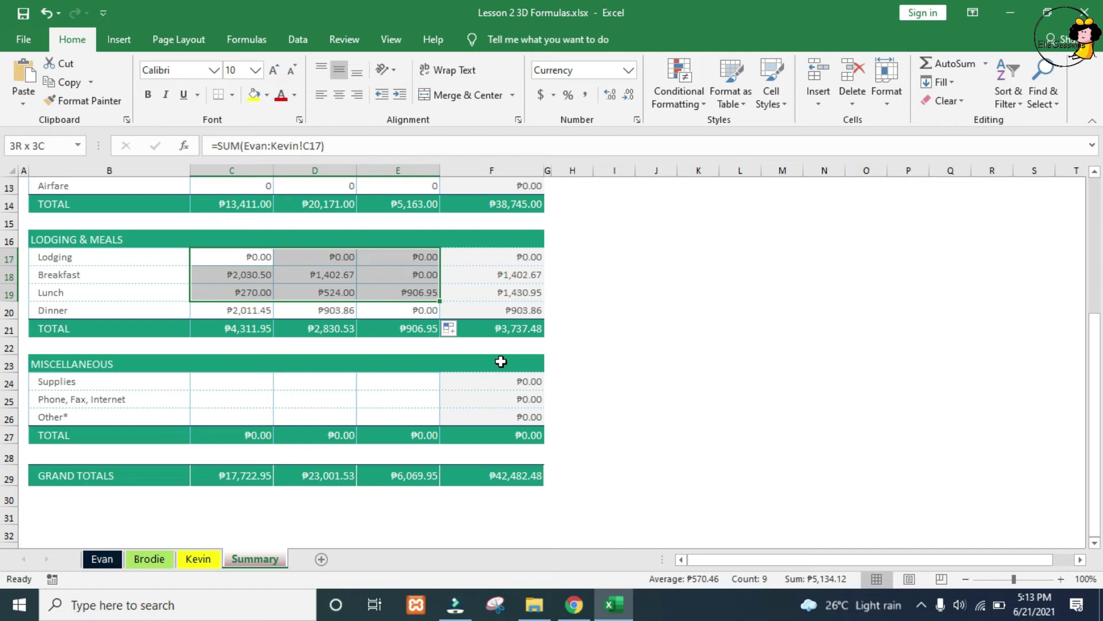
key(ctrl+c)
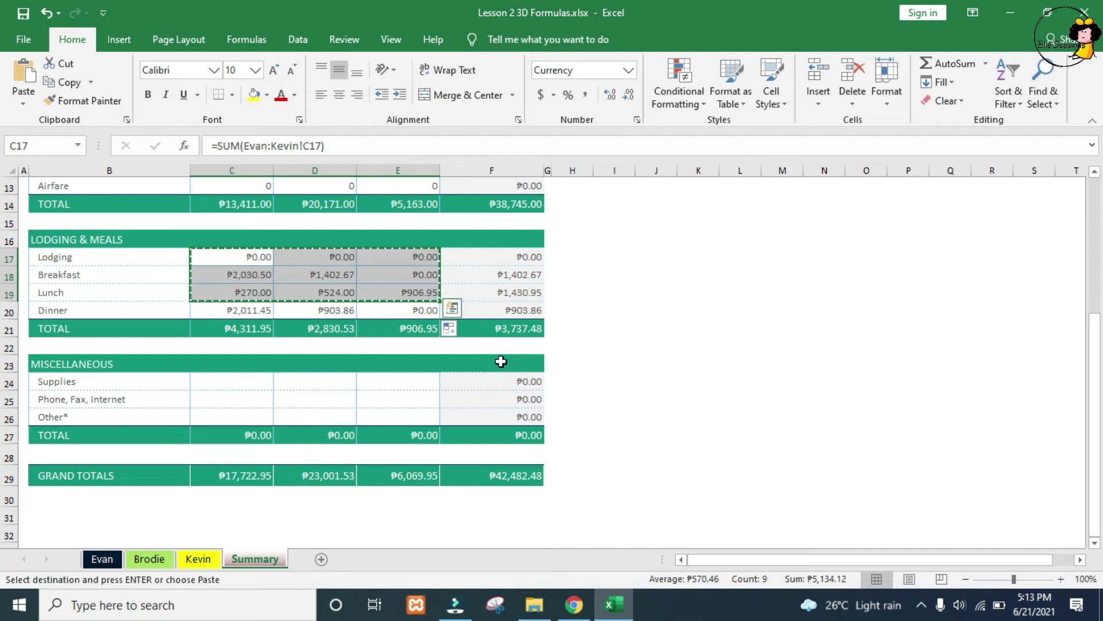
key(Down)
key(Down)
key(Down)
key(Down)
key(Down)
key(Down)
key(Down)
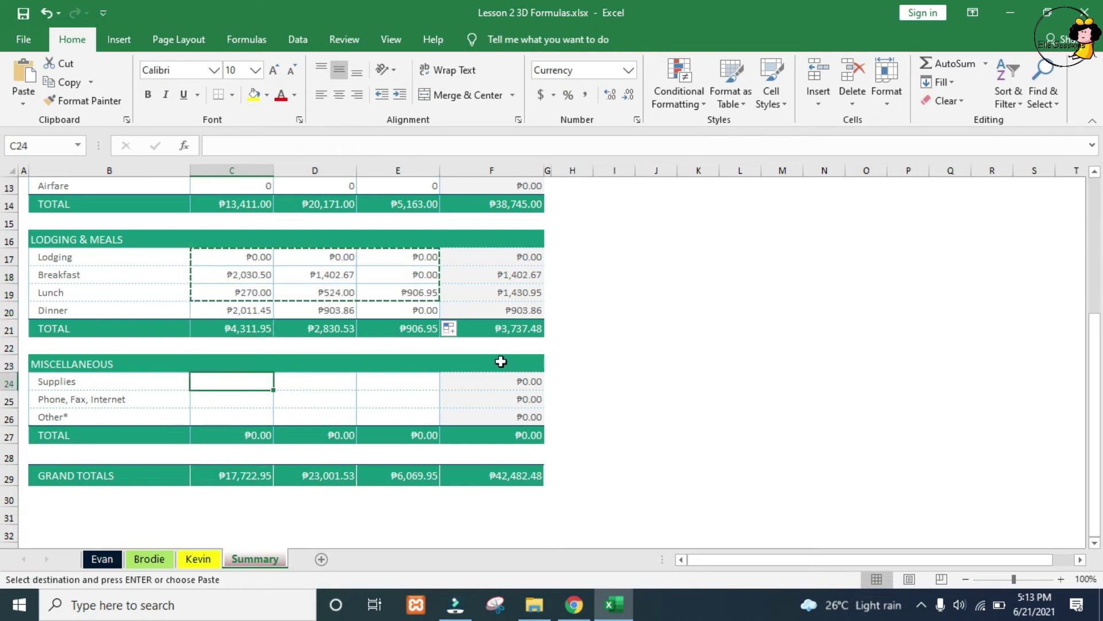
key(ctrl+v)
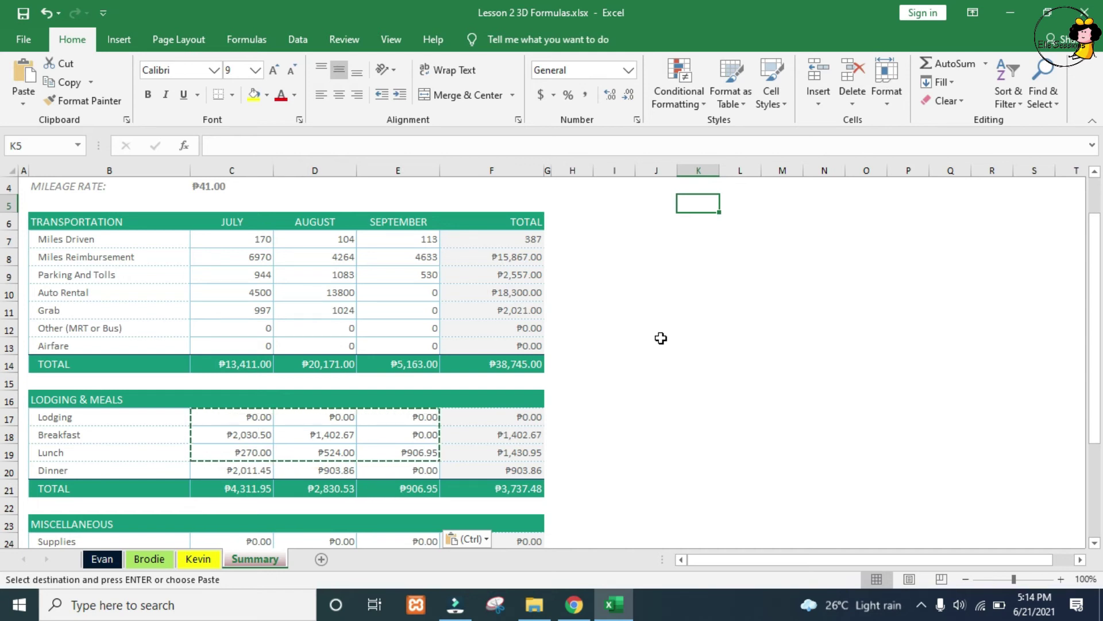
Step: View Brodie's sheet, then inspect the Summary formulas in C18, C11 and F11
click(151, 558)
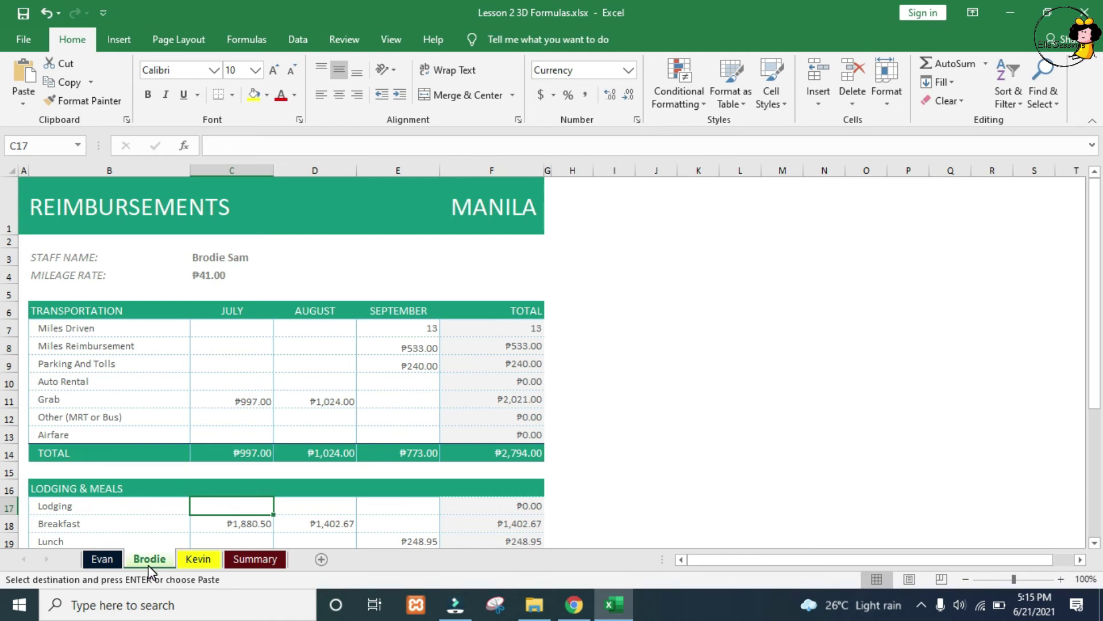
click(253, 559)
click(251, 436)
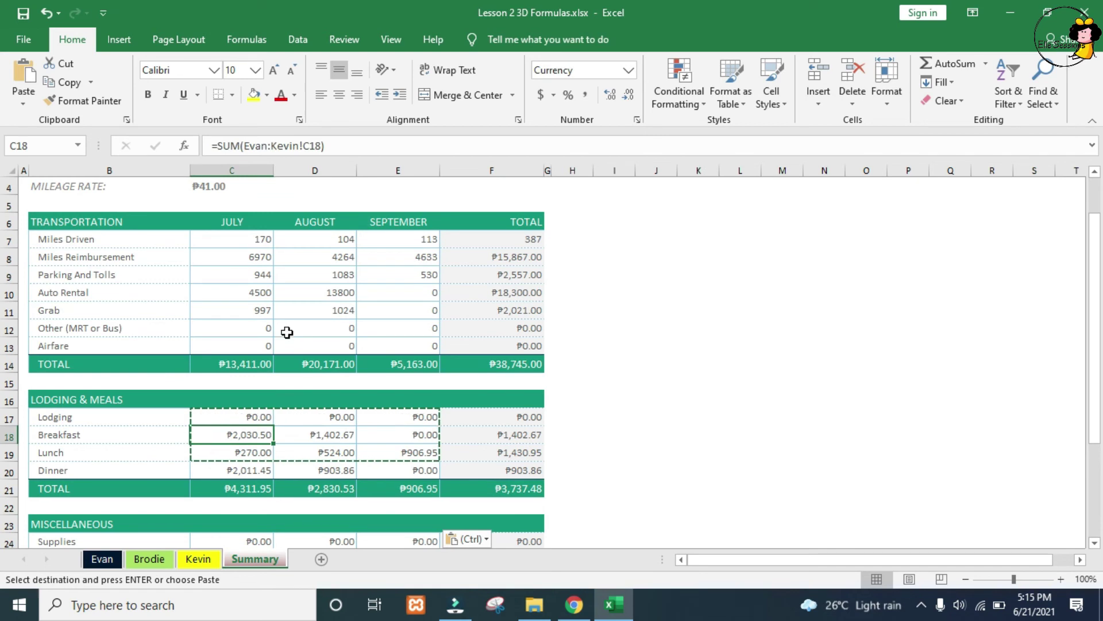
click(238, 309)
click(505, 309)
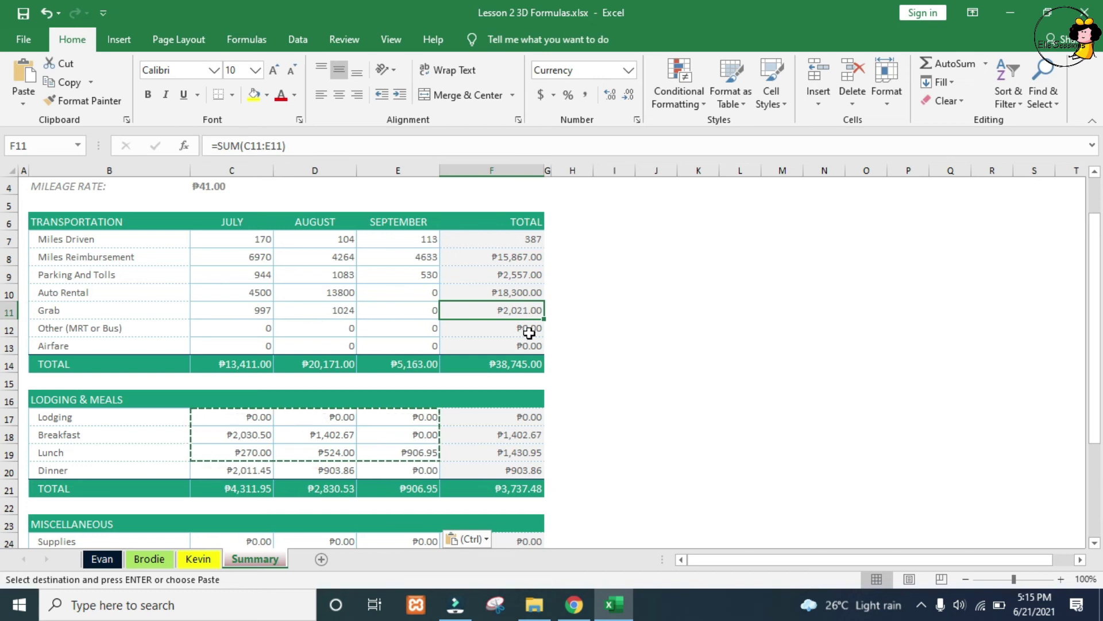
click(148, 560)
Step: Move Brodie's sheet after Kevin's and compare the reduced Summary totals with Evan's and Kevin's sheets
drag(147, 557, 228, 562)
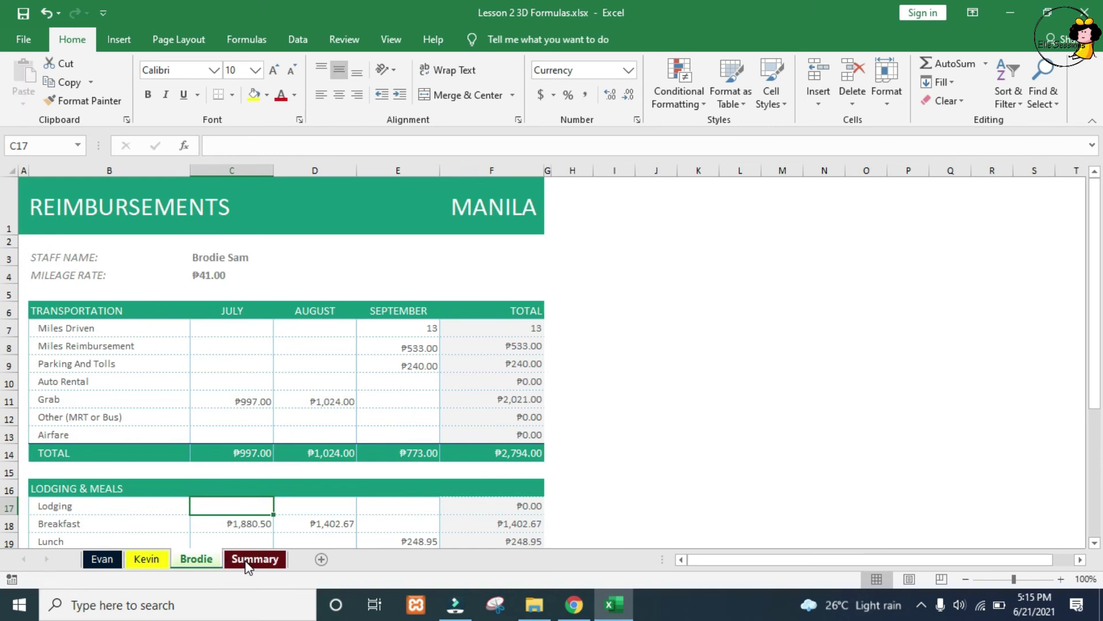
click(246, 558)
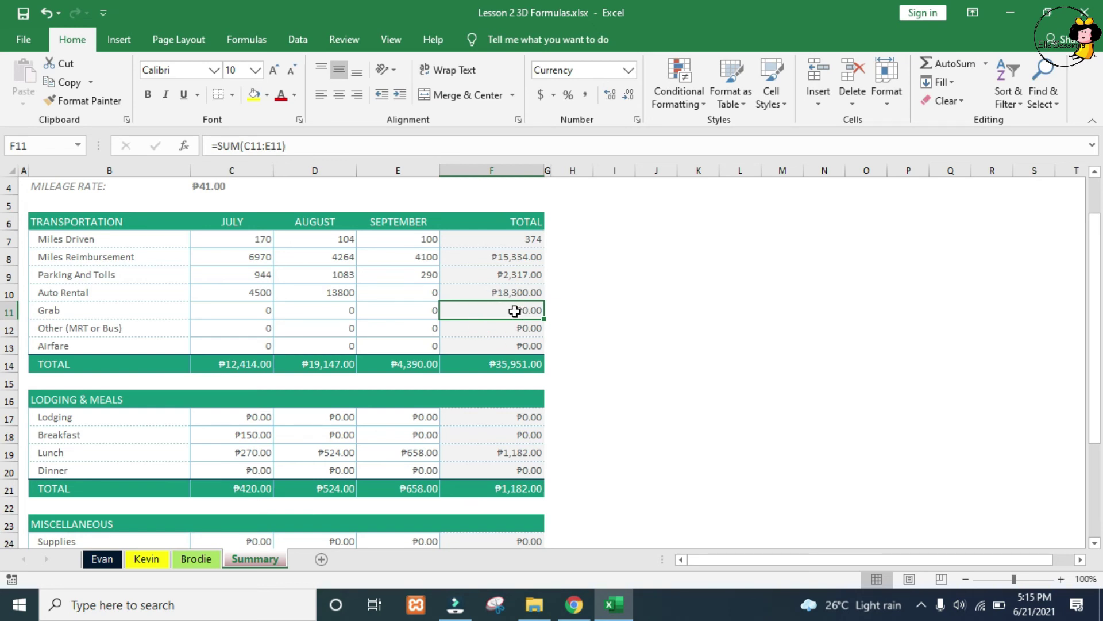
click(98, 569)
click(147, 560)
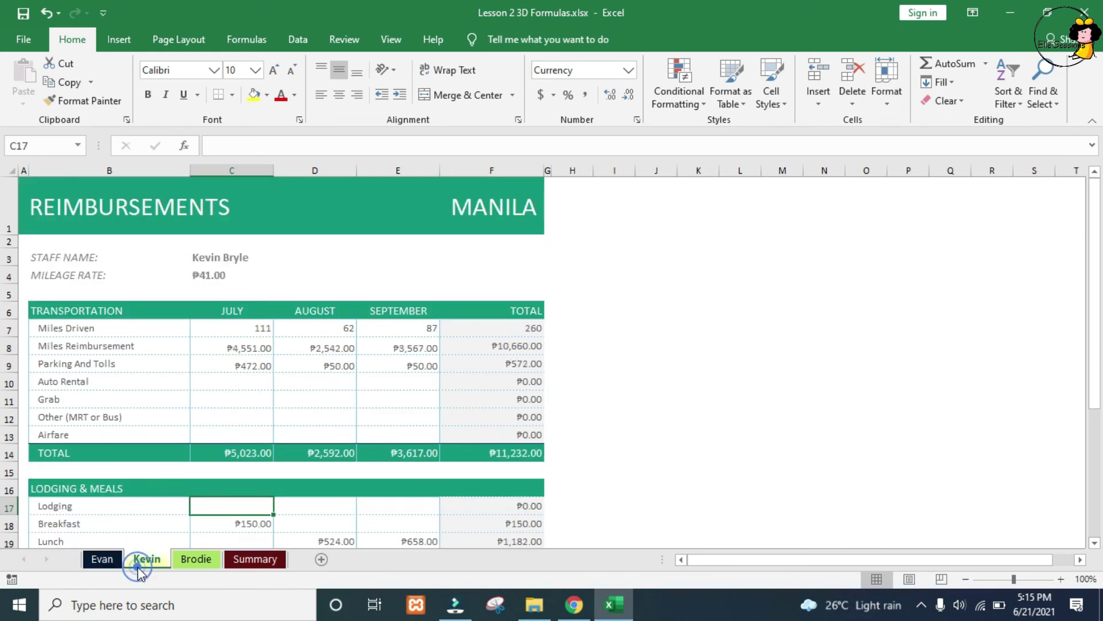
click(247, 566)
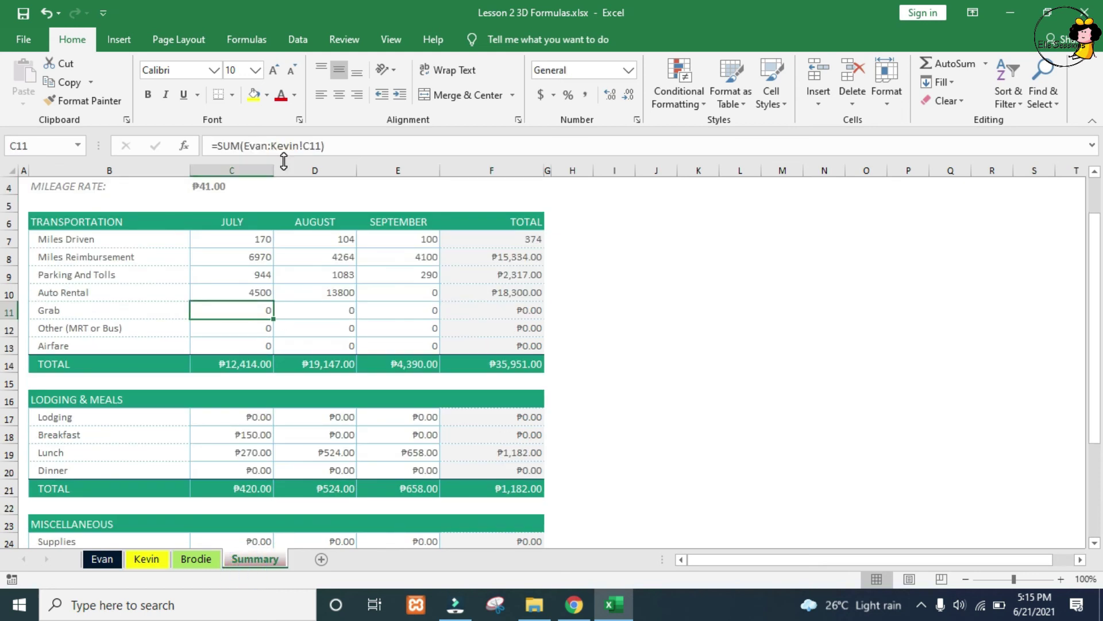
Step: Move Brodie's sheet back between Evan and Kevin and confirm the Summary totals are restored
click(185, 561)
drag(139, 564, 139, 564)
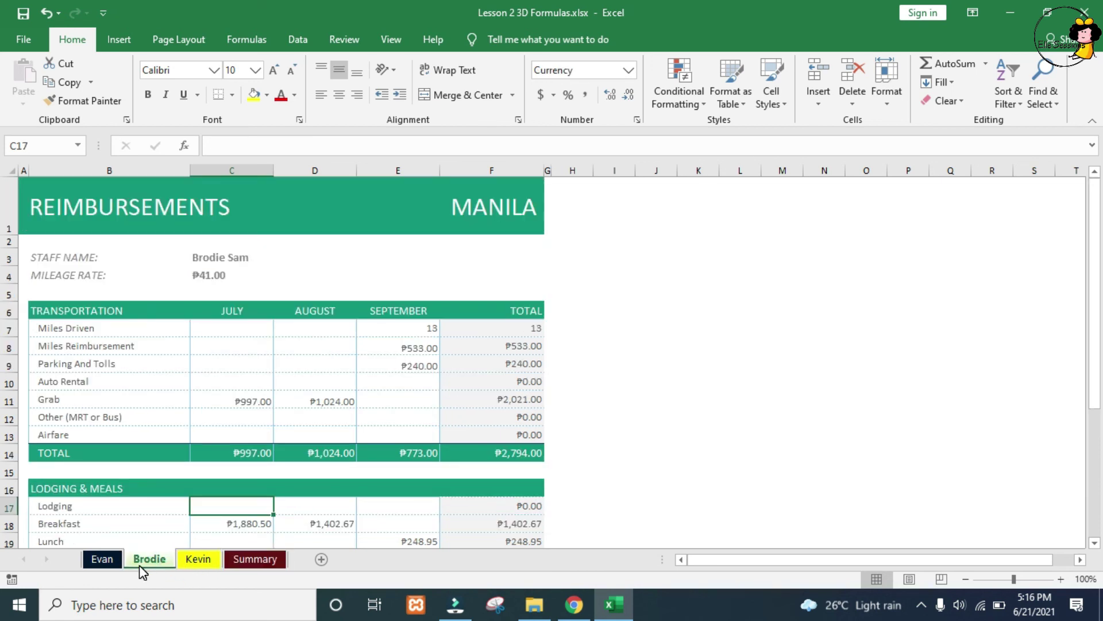
click(246, 566)
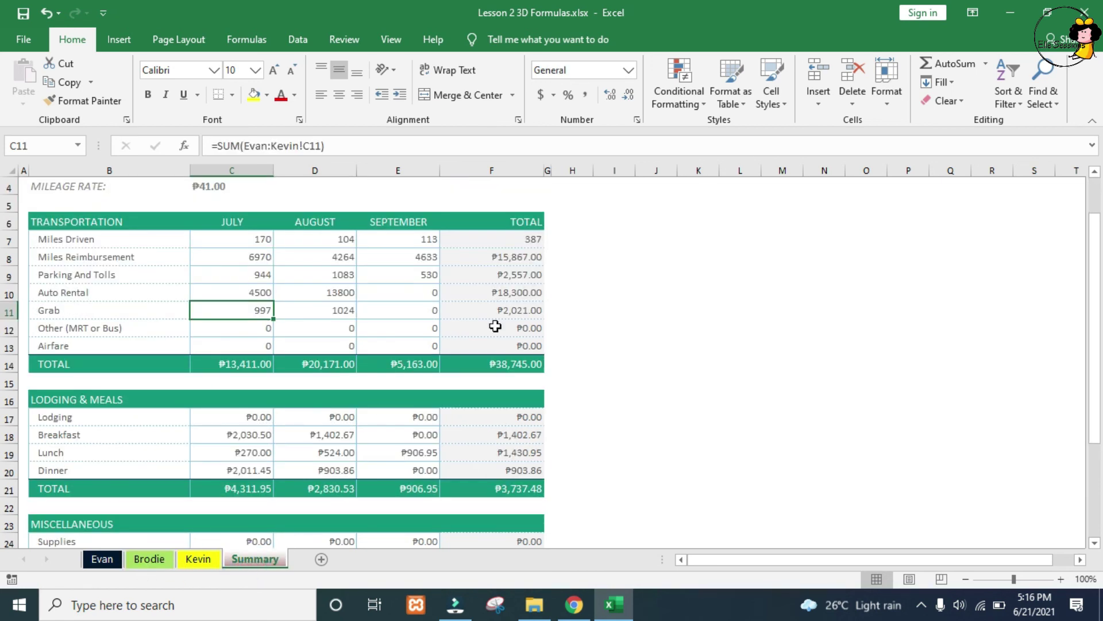
click(517, 311)
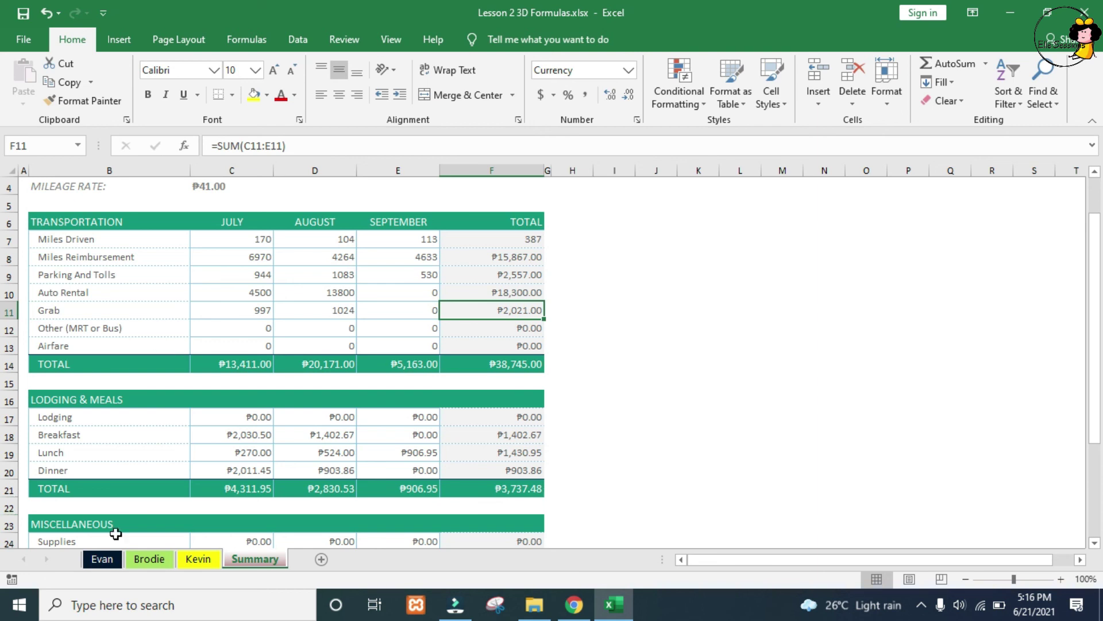
click(104, 558)
click(150, 559)
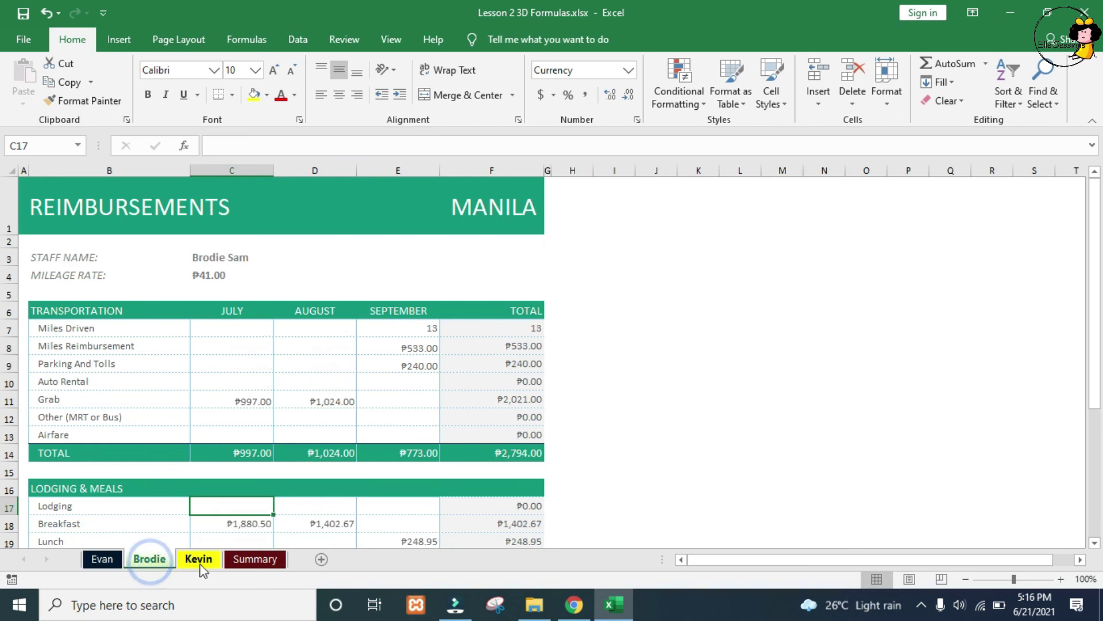
click(198, 558)
click(261, 565)
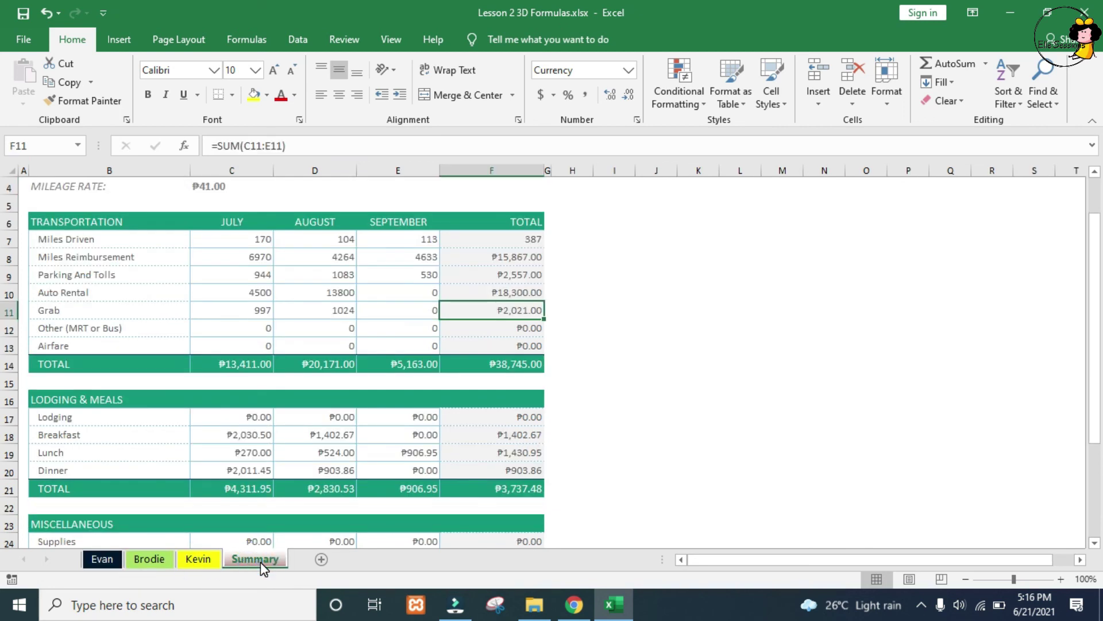